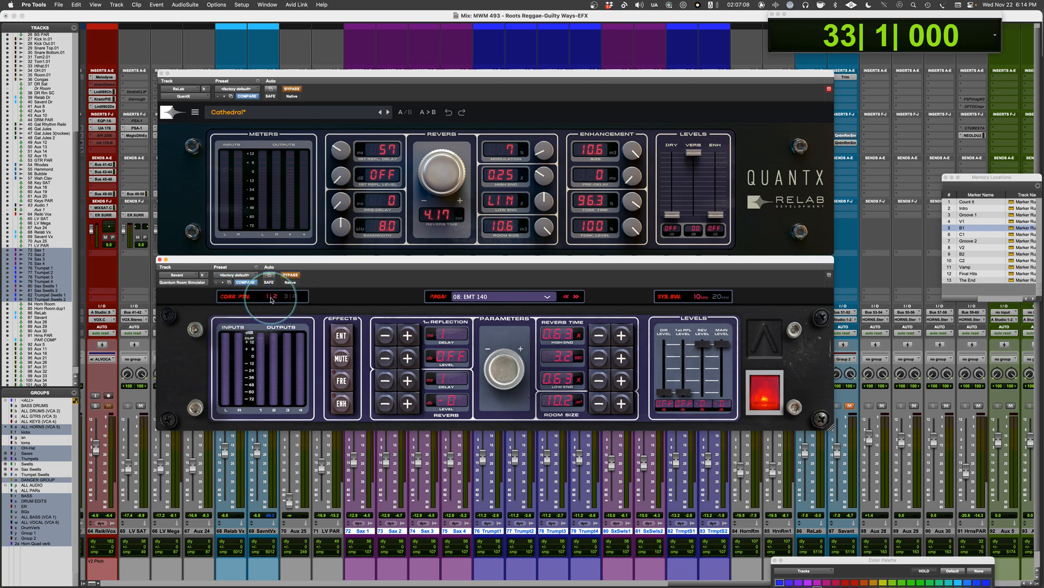
Step: Set the Quantum Room Simulator's reverb time to 1.0 and try room sizes between 10.2 and 10.5
click(292, 298)
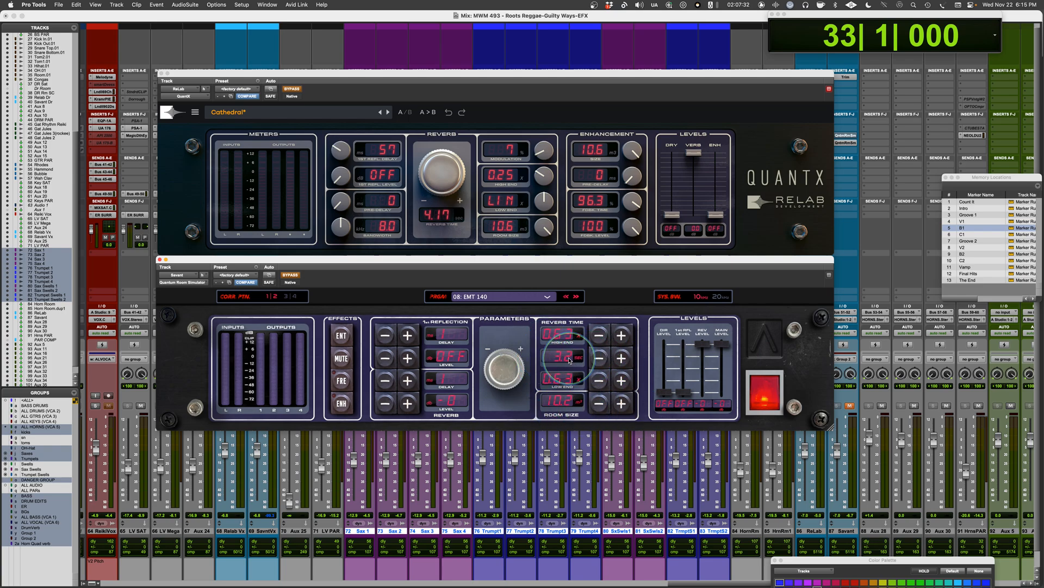
click(601, 407)
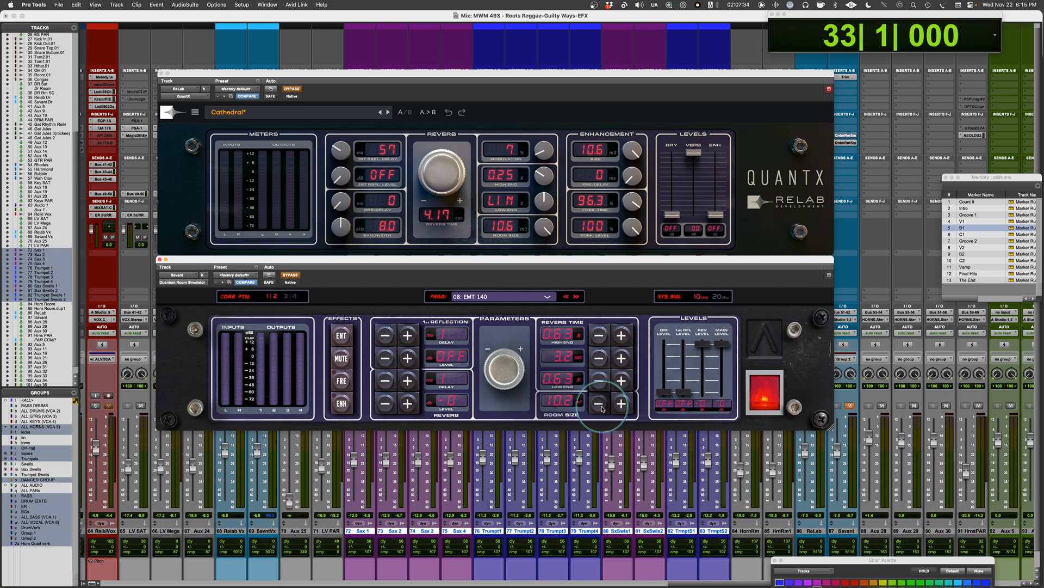
click(601, 409)
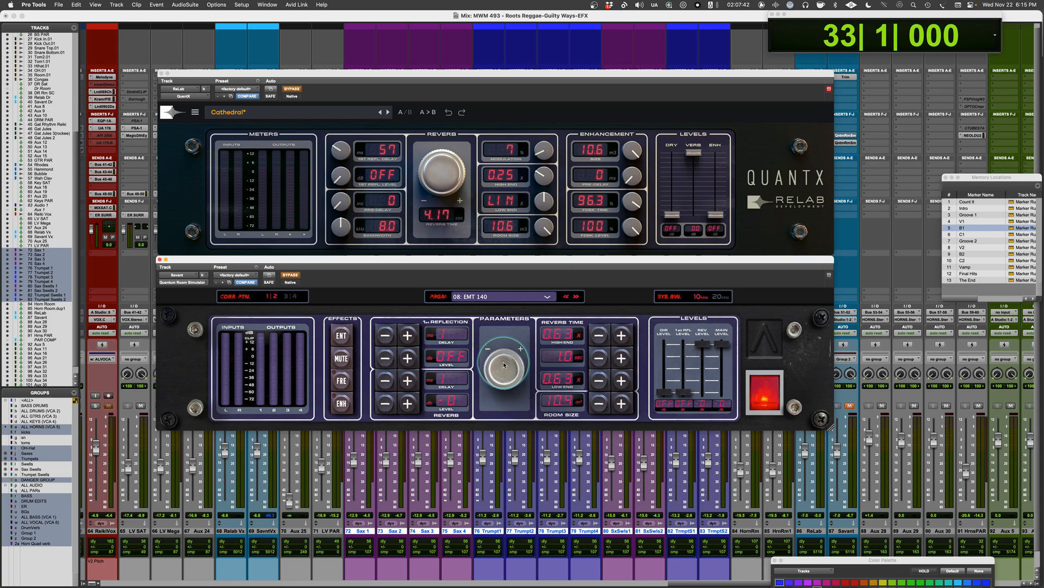
click(621, 407)
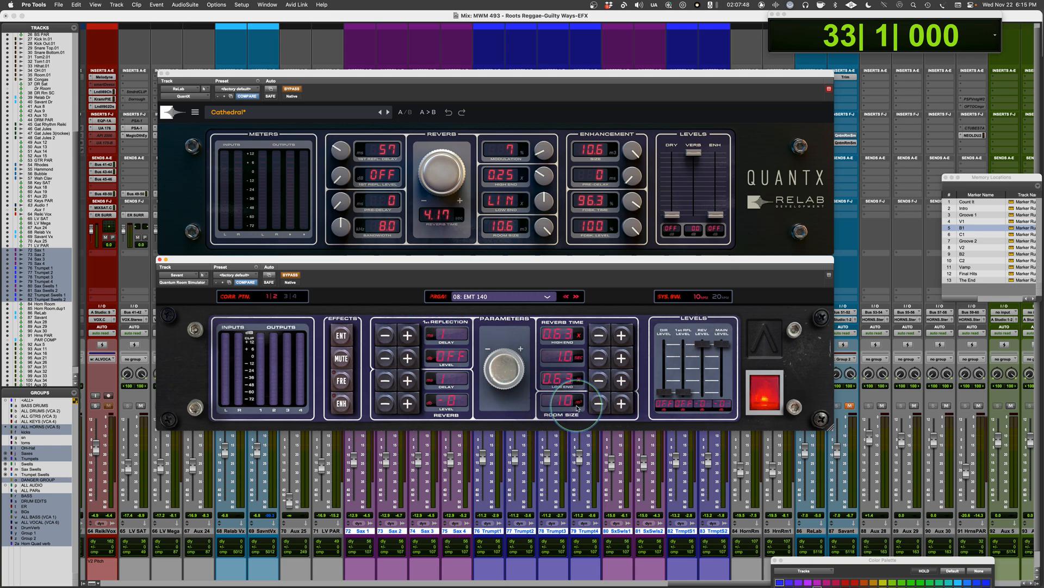
click(621, 403)
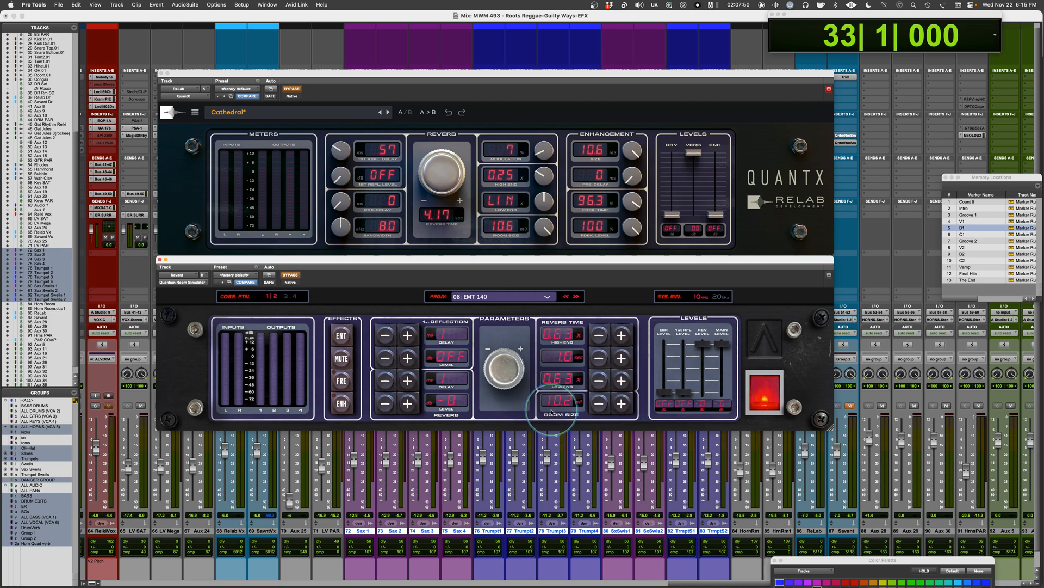
click(621, 404)
click(621, 405)
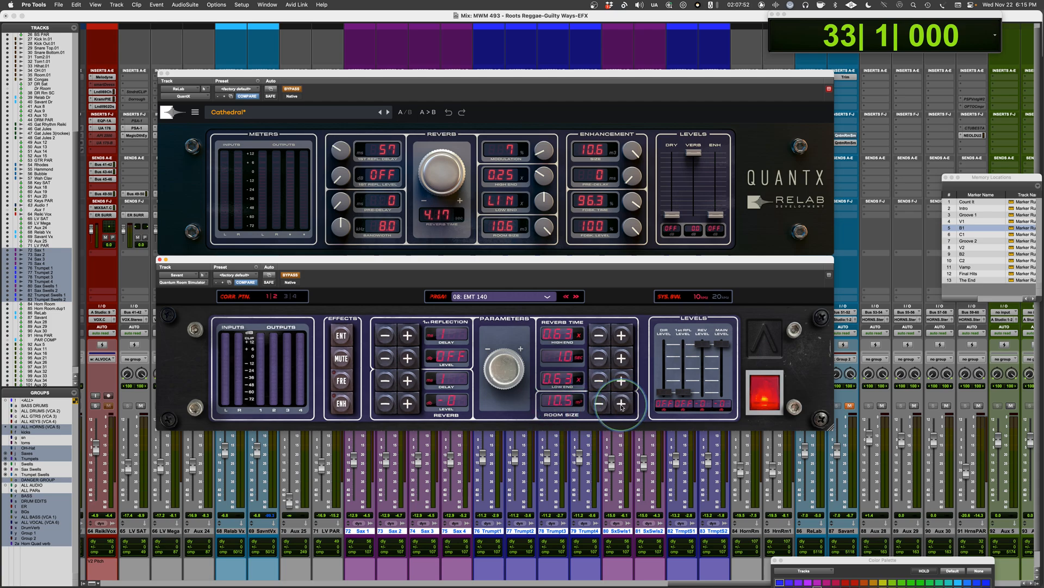
click(621, 404)
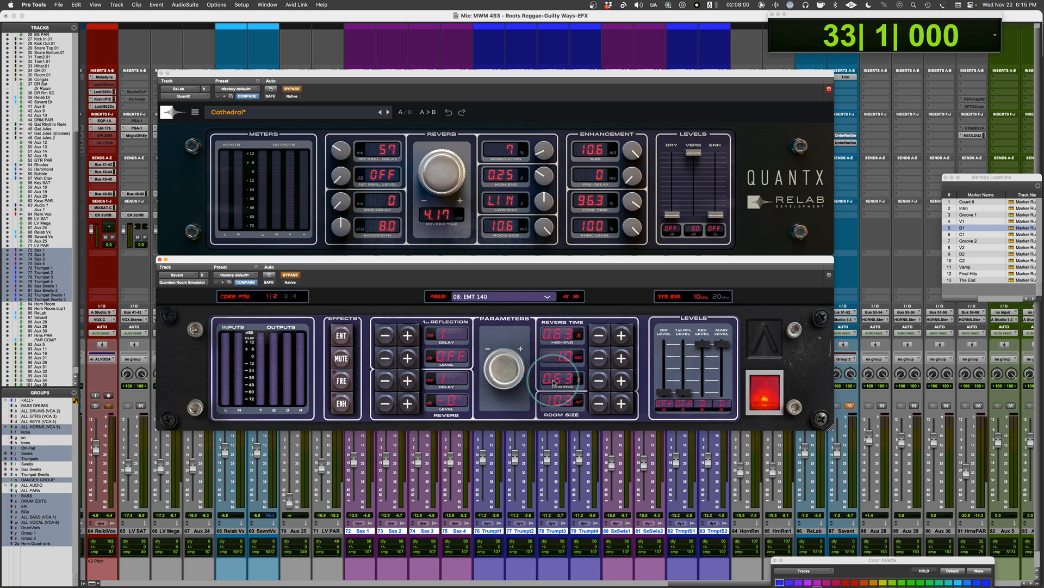
Step: Set the Quantum Room Simulator's reverb time to 10, try a room size of 10.6, and bring the size to 10.3
click(624, 359)
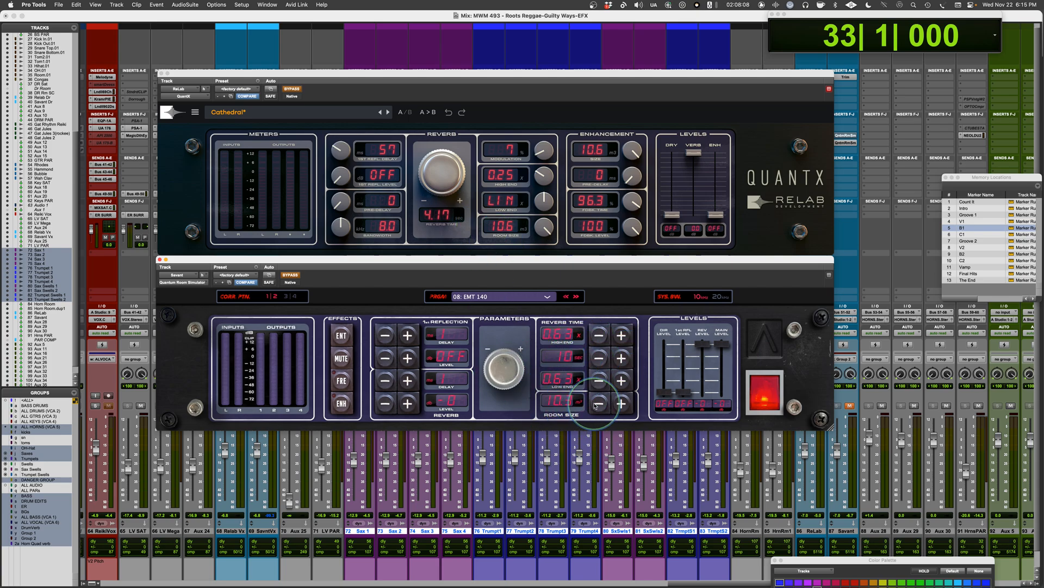
click(622, 404)
click(622, 404)
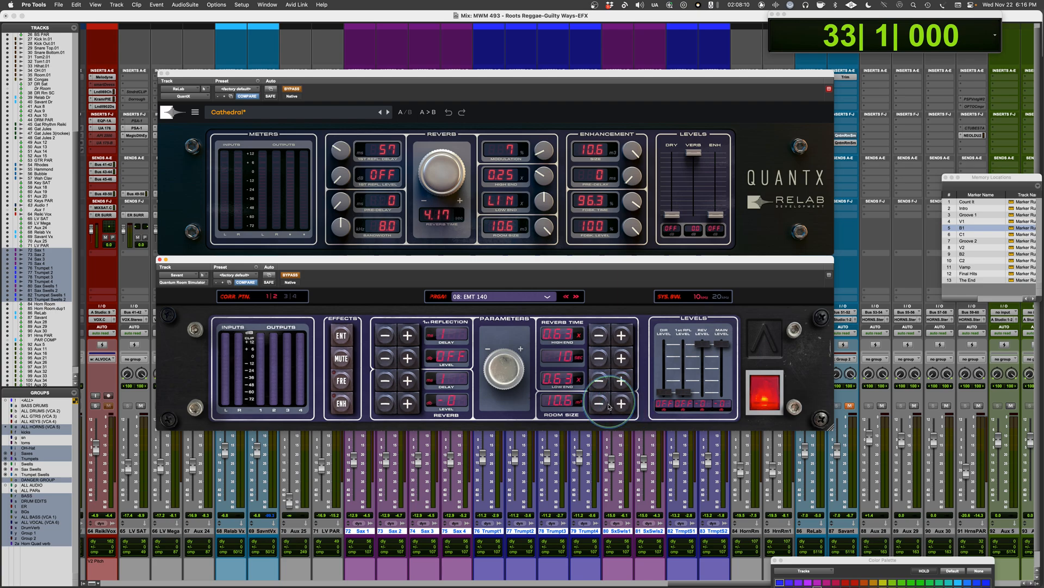
click(622, 404)
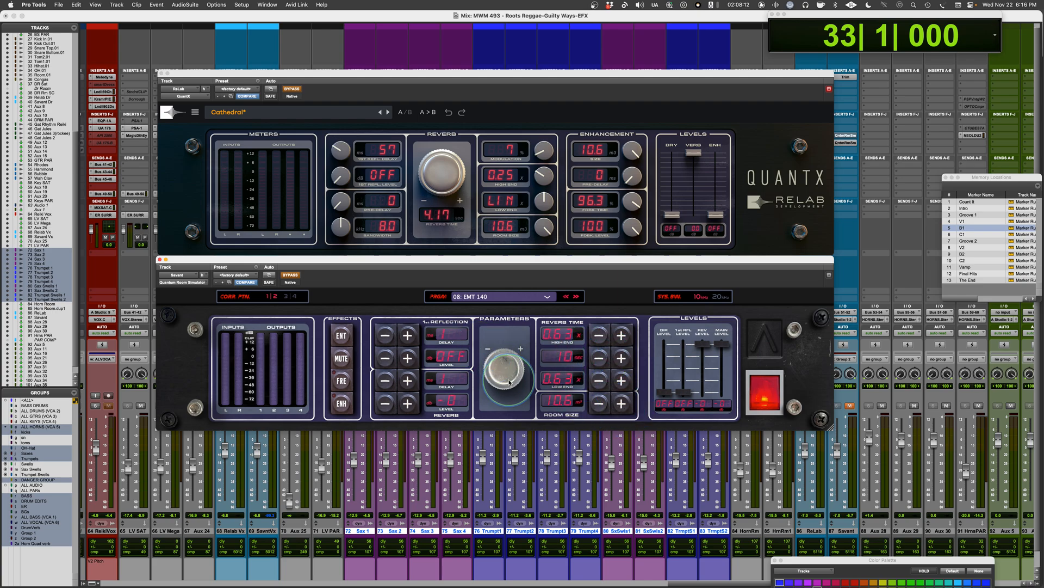
click(599, 358)
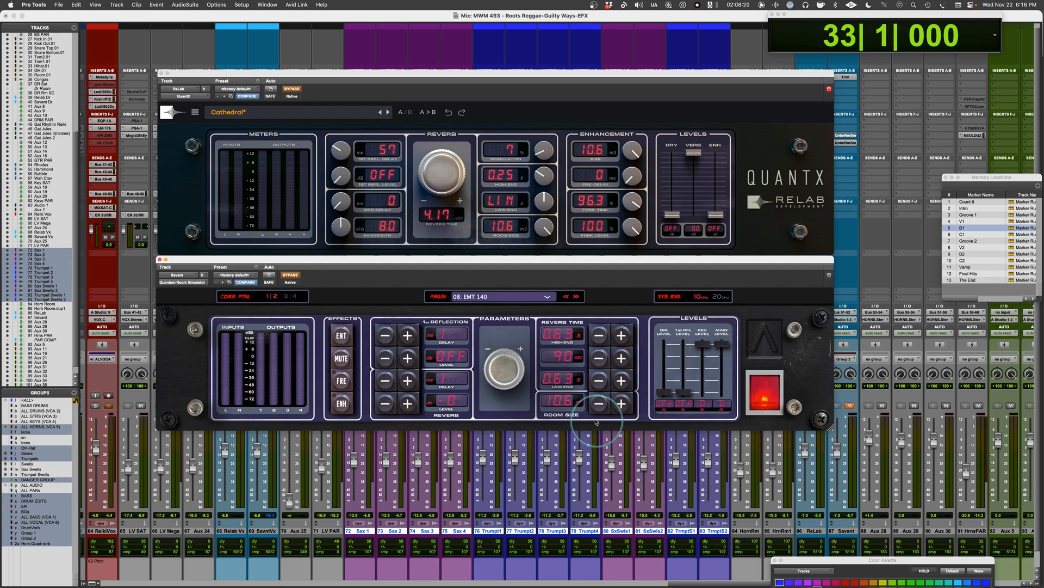
click(598, 402)
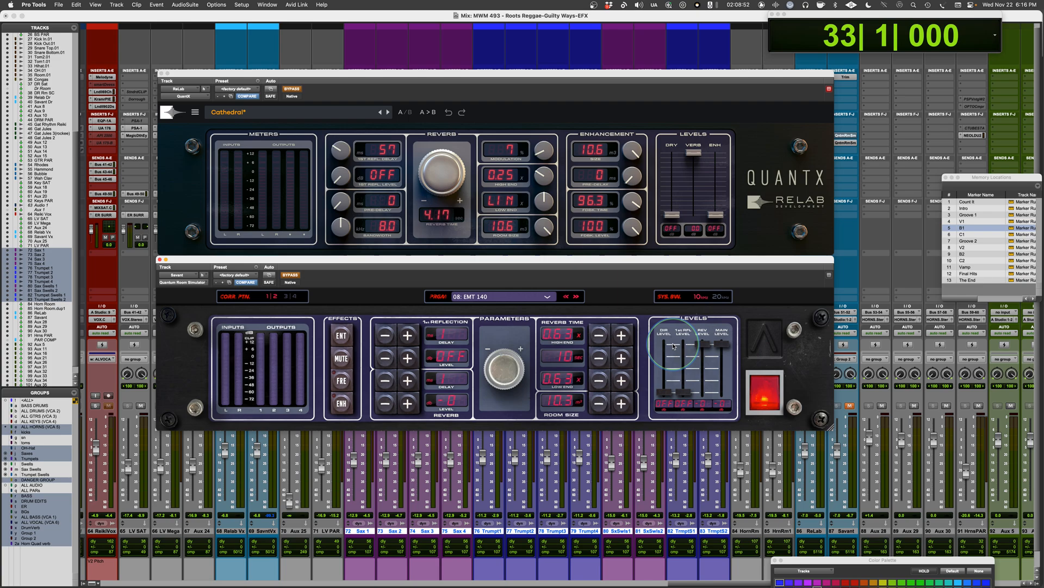
Step: Examine the program categories available in the Quantum Room Simulator and close the list without changing the EMT 140 program
click(546, 297)
mouse_move(527, 308)
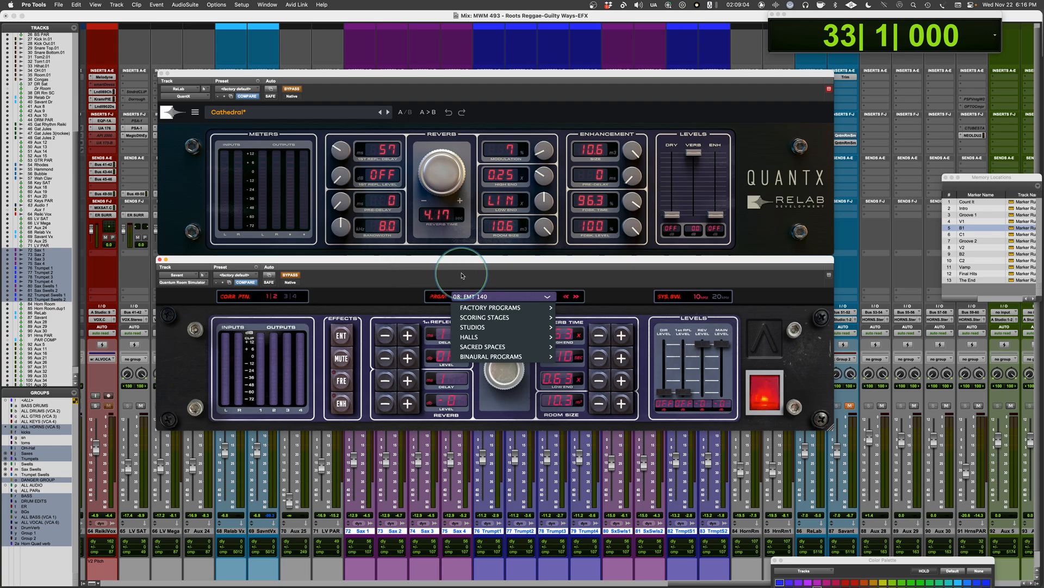
click(521, 298)
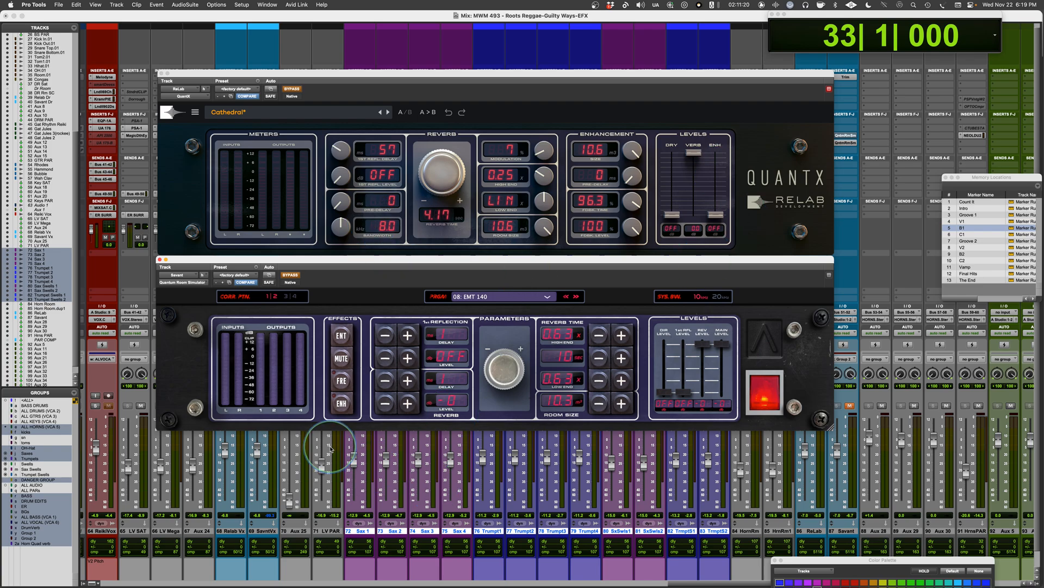
Step: Set the QuantX room size to 10.4 and its modulation to 0
drag(542, 228, 539, 251)
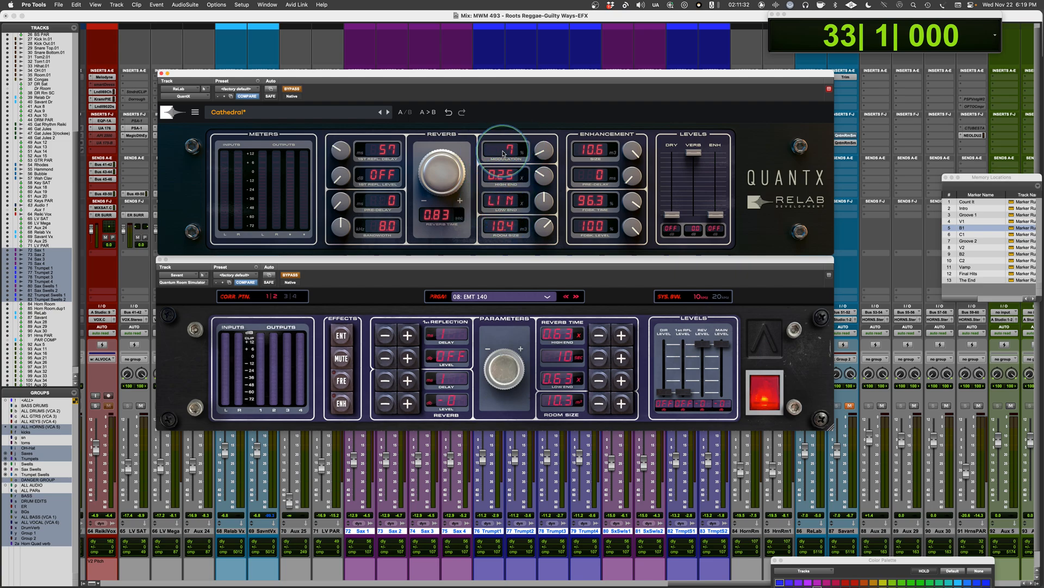
drag(544, 152, 543, 178)
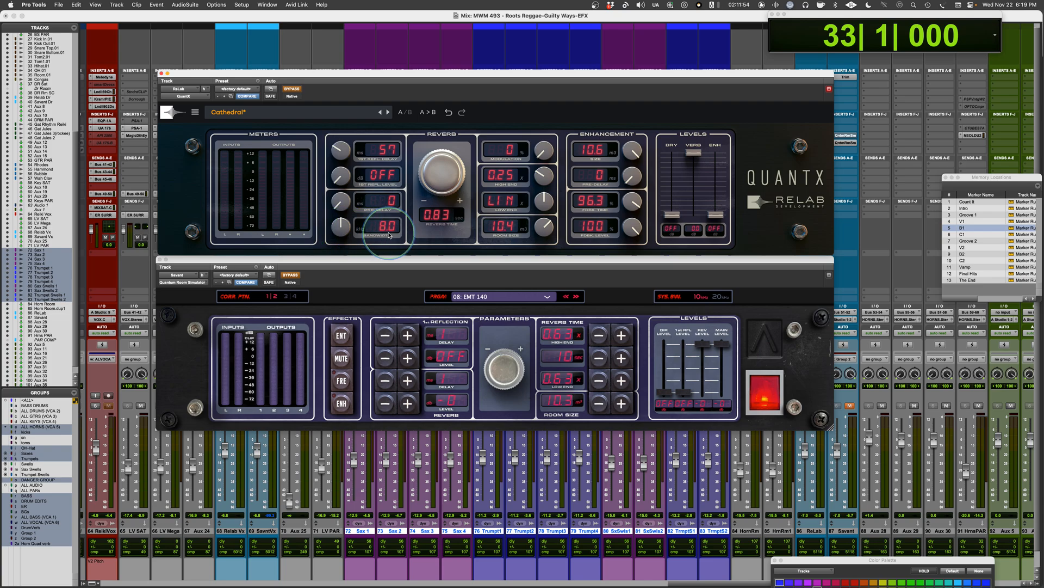
Step: Try the QuantX bandwidth at 4.0 and return it to 8.0
drag(338, 226, 345, 139)
drag(338, 224, 333, 377)
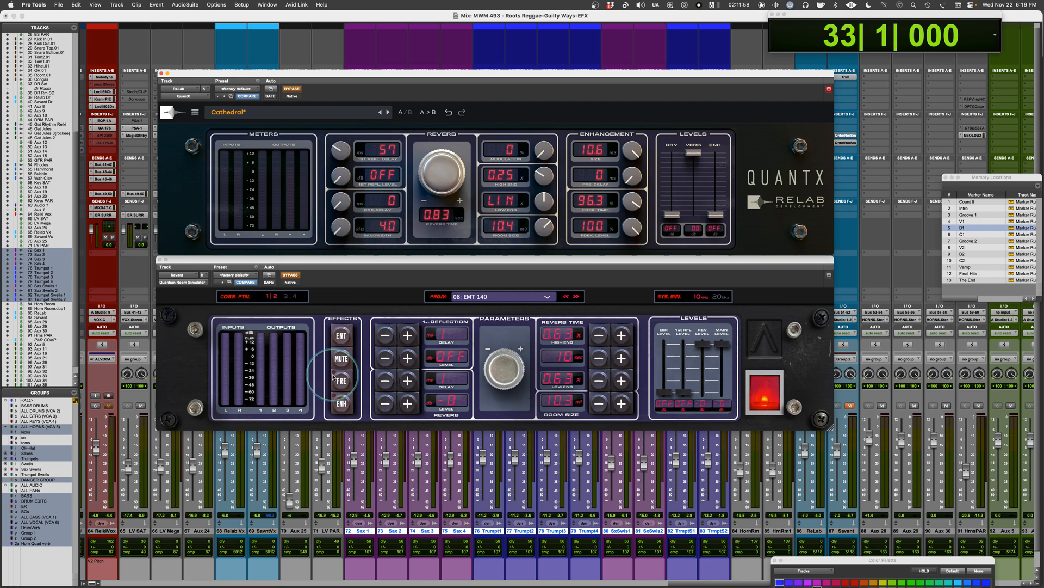
alt+click(338, 227)
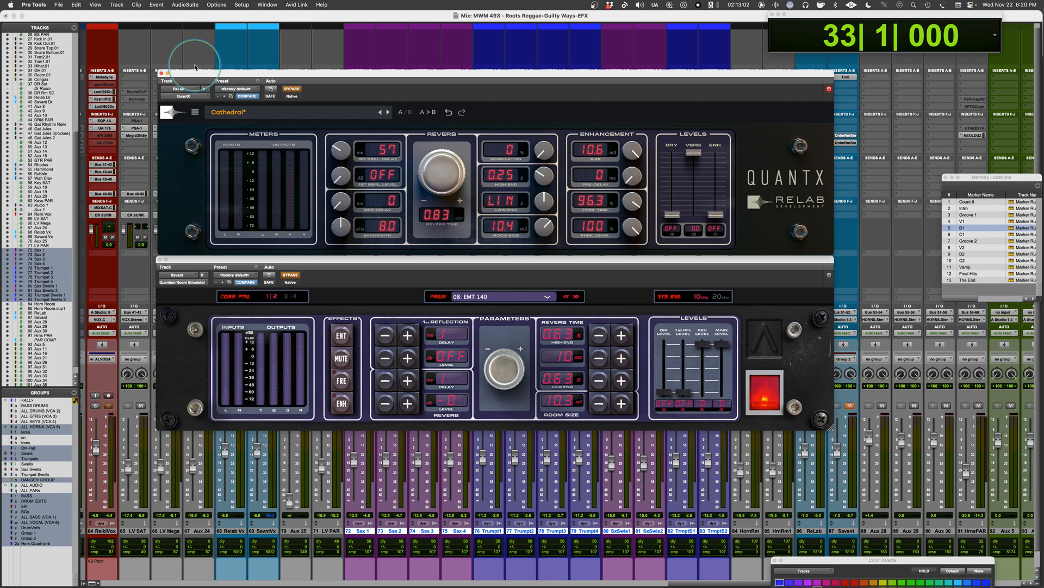
Step: Close both bypassed reverb windows and open the active QuantX on the ReLab track and Quantum Room Simulator on the Savant track
click(161, 73)
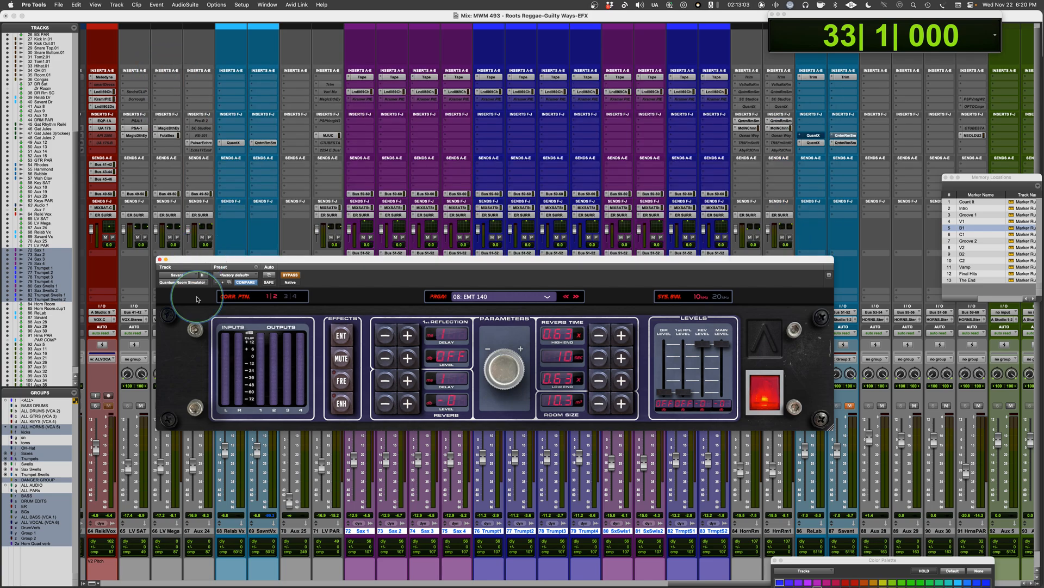
click(159, 260)
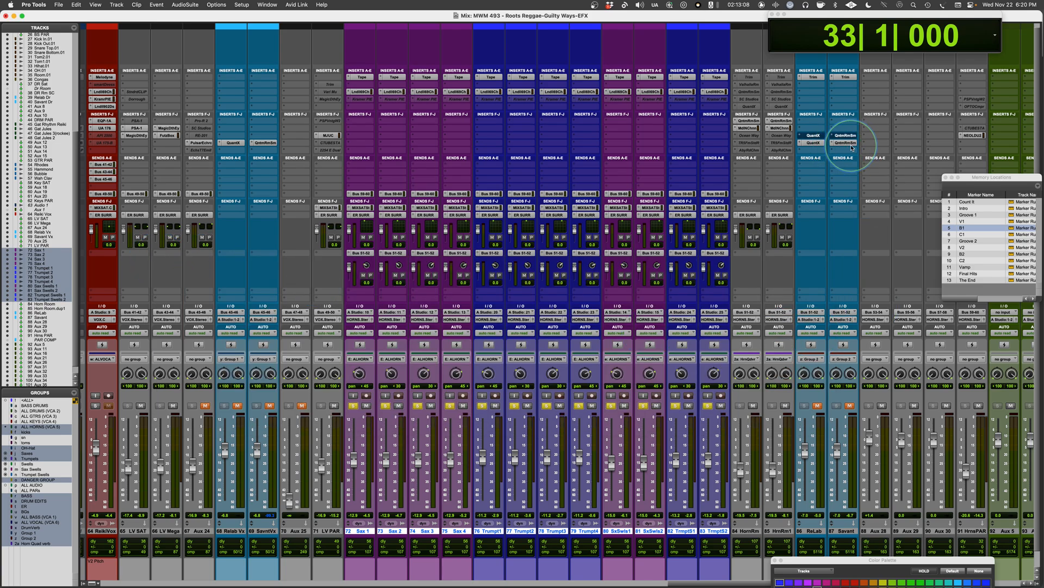
click(814, 144)
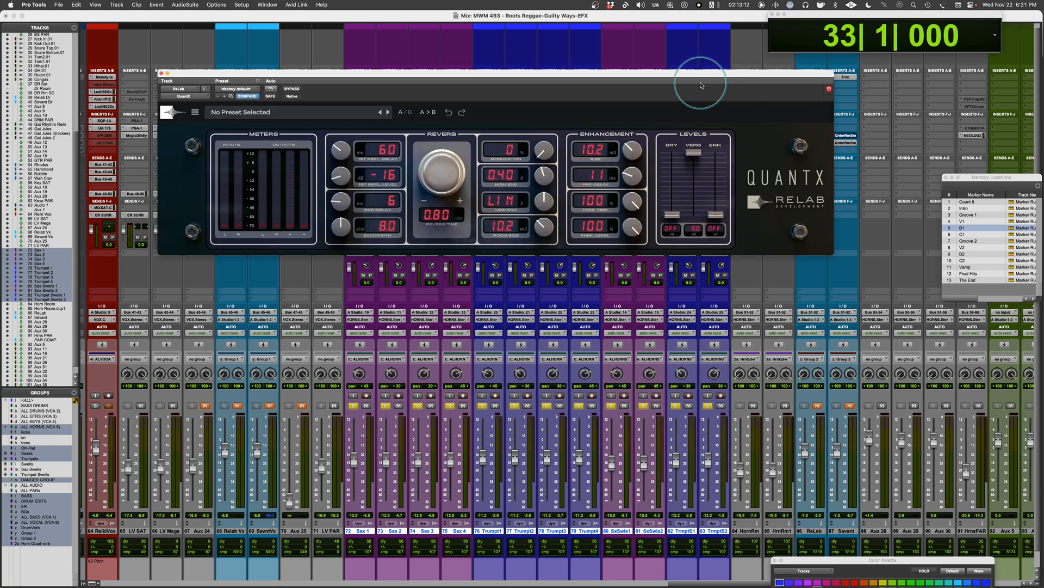
drag(692, 75, 688, 62)
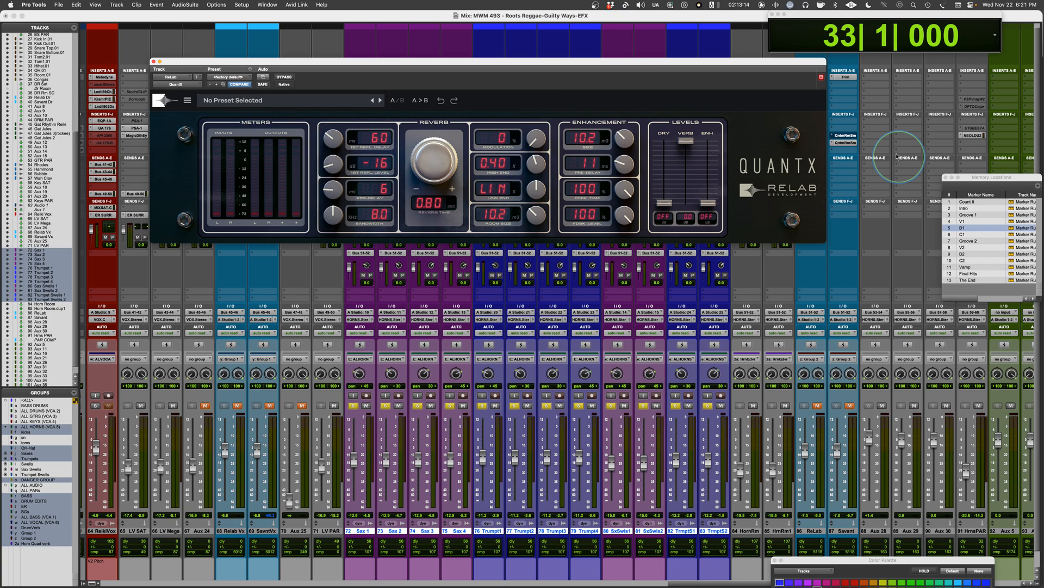
click(849, 143)
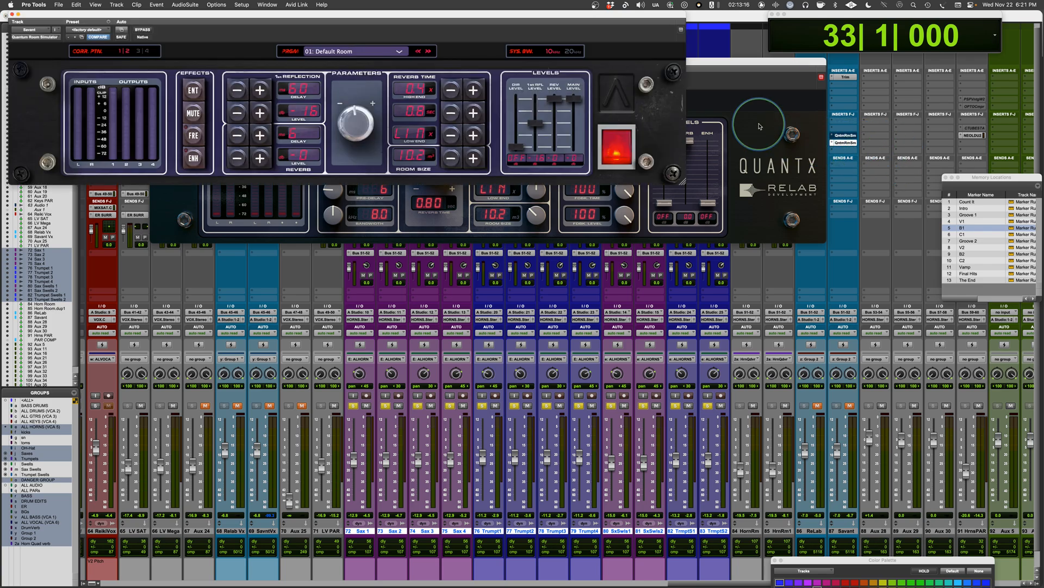
Step: Arrange the QuantX window directly above the Quantum Room Simulator window, clear of the mixer's mute controls
drag(589, 15, 733, 252)
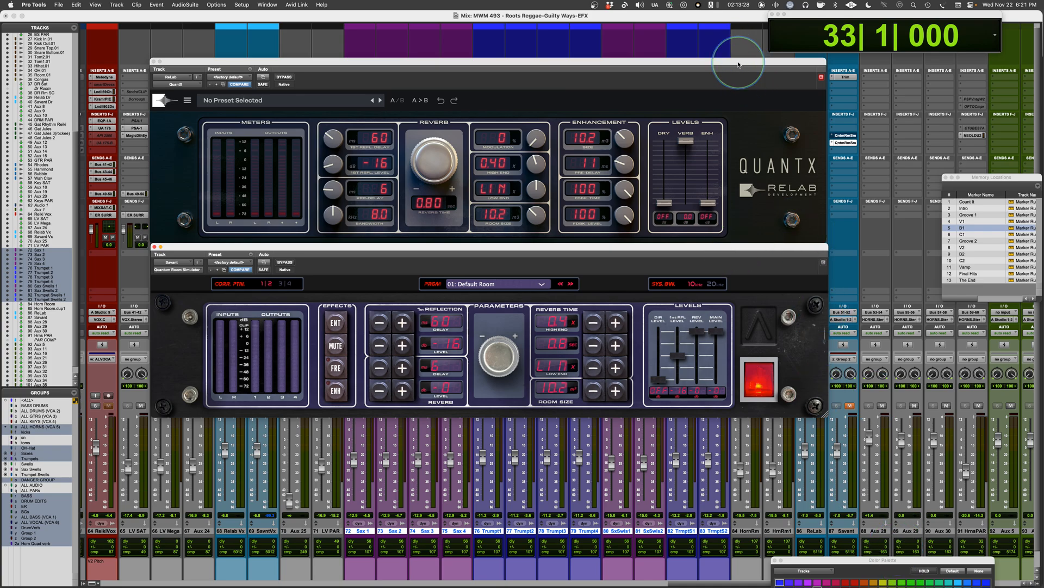
drag(738, 65, 724, 60)
drag(731, 250, 701, 246)
drag(717, 60, 724, 20)
drag(694, 248, 717, 206)
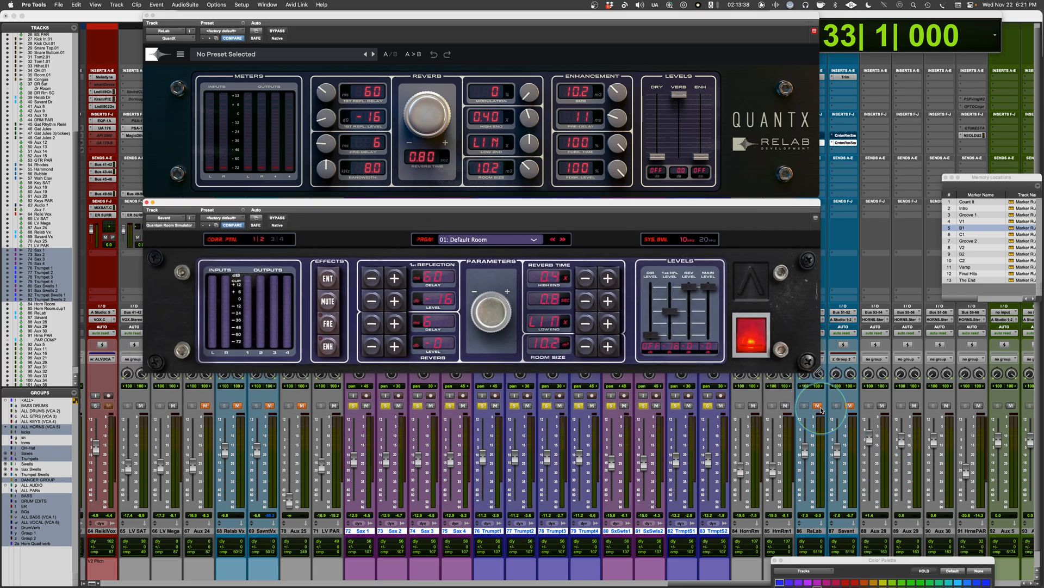
Step: Mute the two horn room return tracks and toggle the mutes on the ReLab and Savant tracks
click(786, 406)
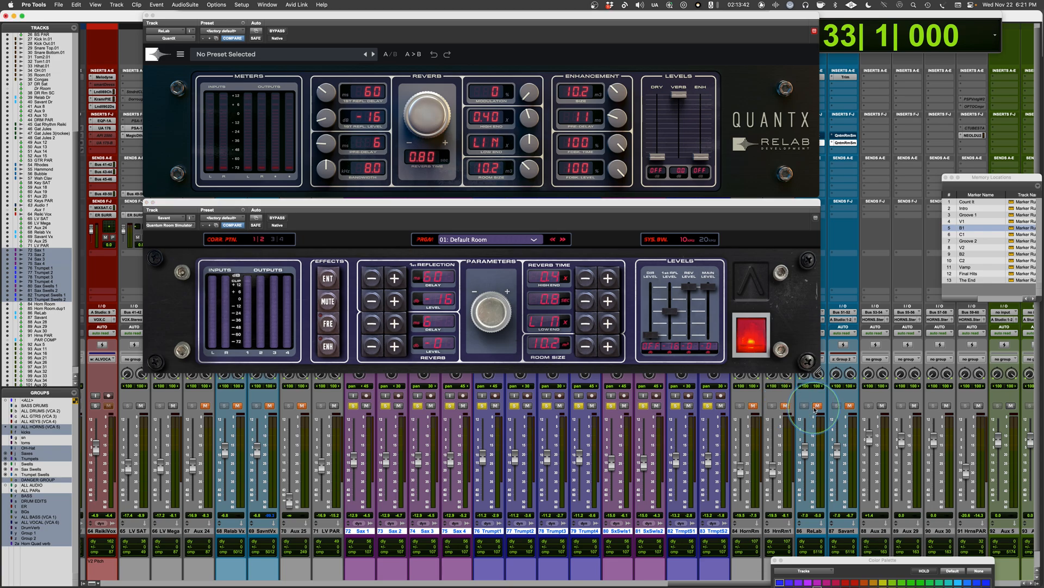
click(815, 408)
click(850, 408)
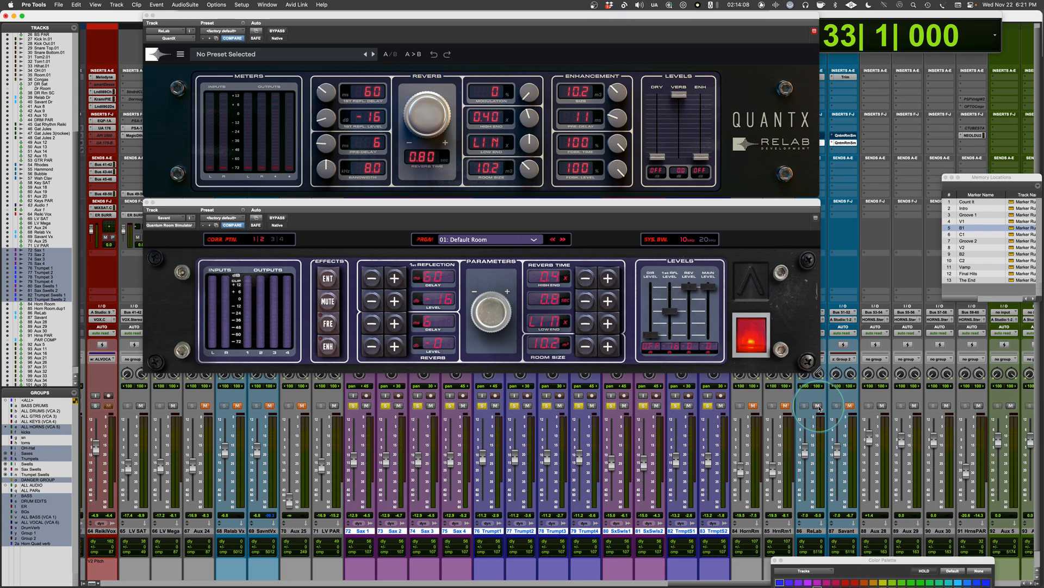
Step: Play the horns from bar 33 with both reverb returns muted, unmute the ReLab return for comparison, and restart playback
scroll(821, 407, left, 1)
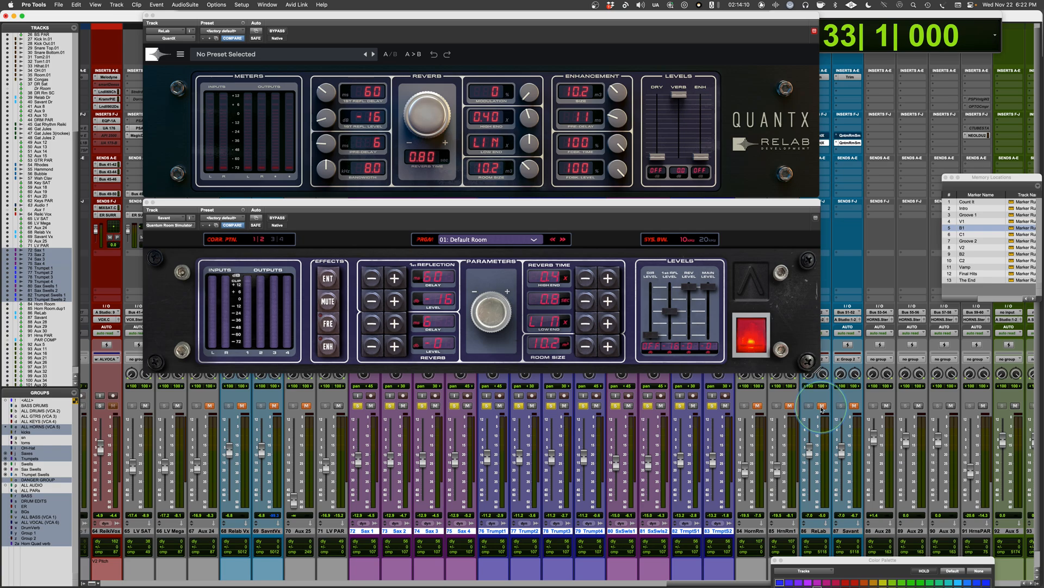
key(space)
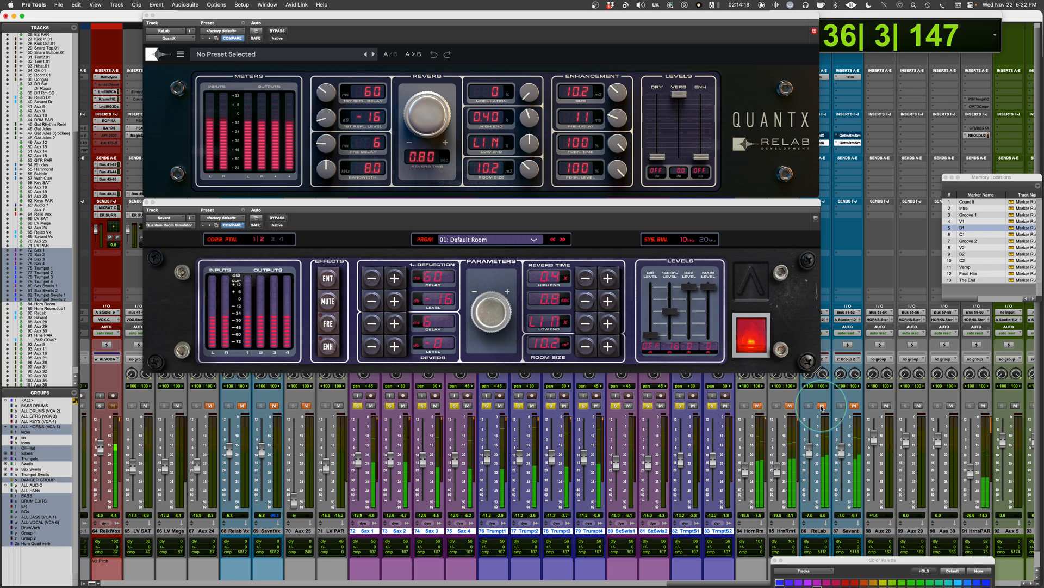
click(821, 406)
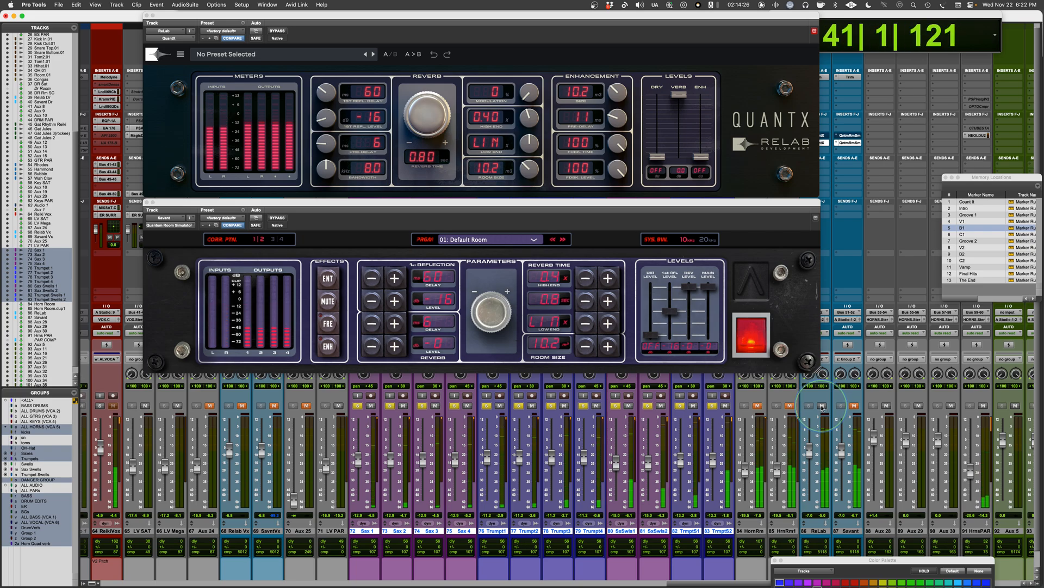
key(space)
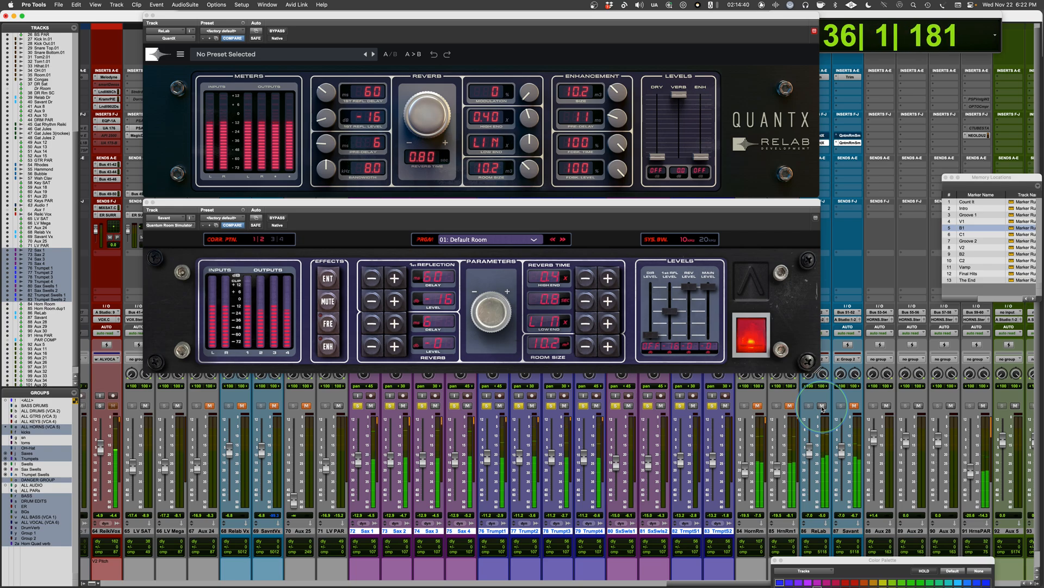
Step: Alternate the mutes between the ReLab and Savant returns during playback to compare the reverbs, ending with only Savant audible
click(823, 407)
click(855, 407)
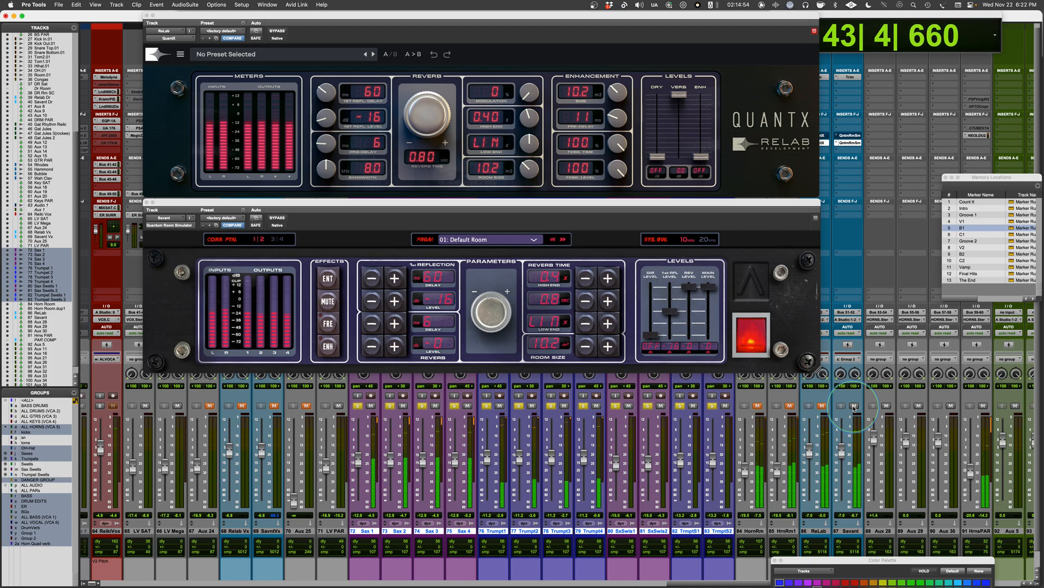
click(854, 407)
click(822, 407)
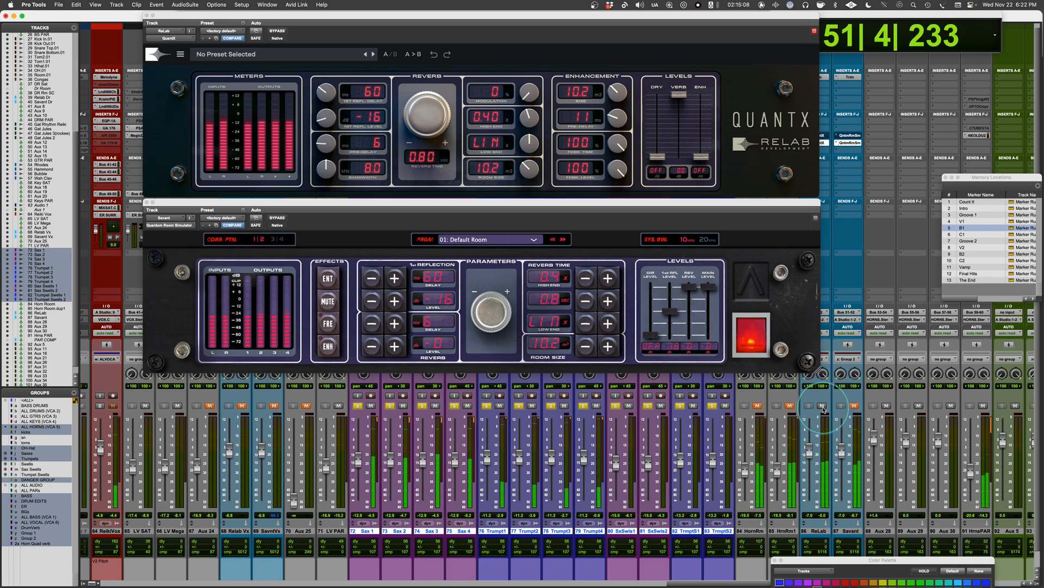
click(822, 407)
click(855, 407)
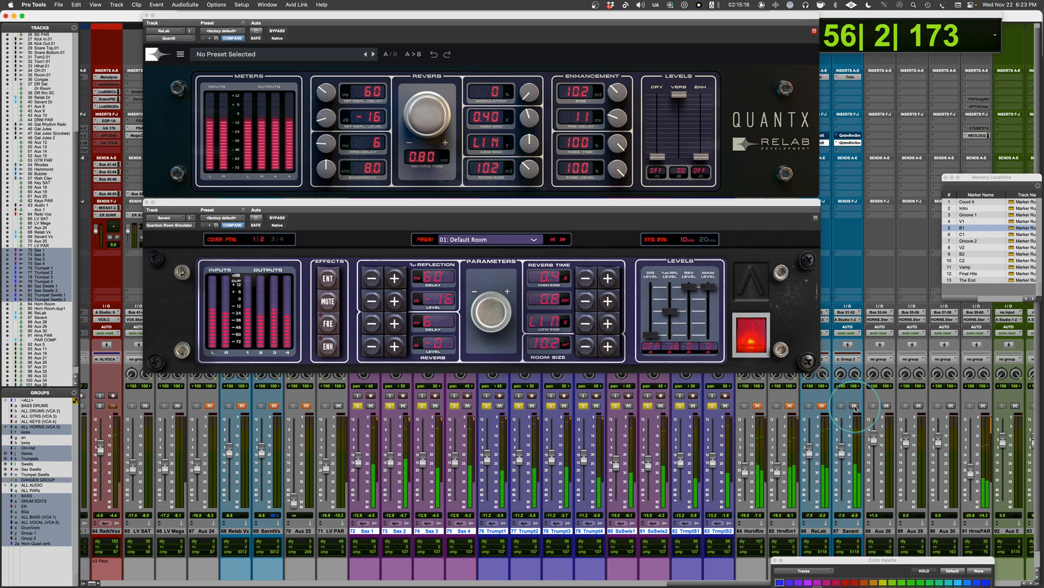
Step: Stop the horn audition, clear the horn solos, and solo lead vocal track 64
key(space)
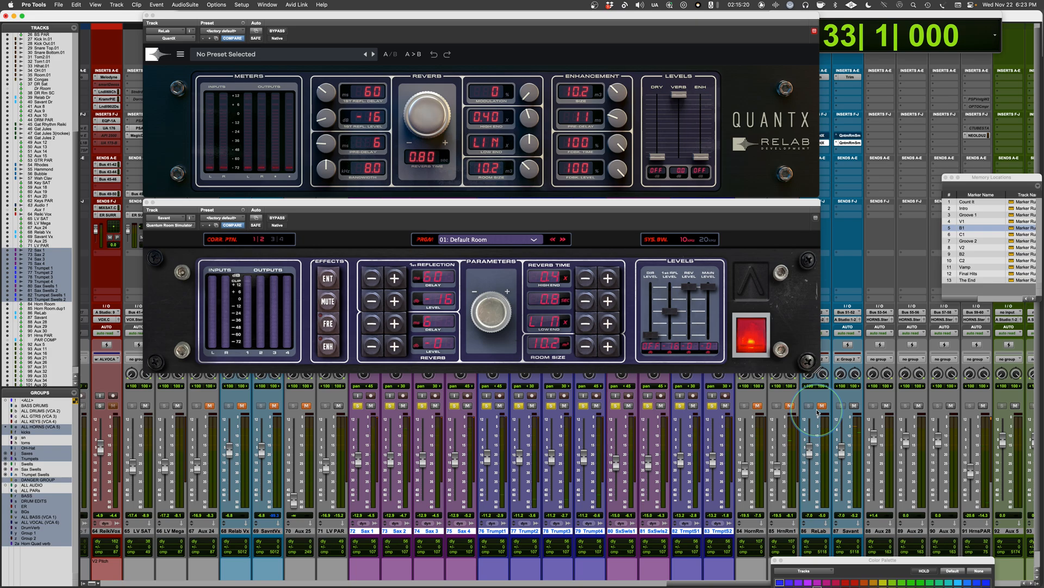
click(818, 408)
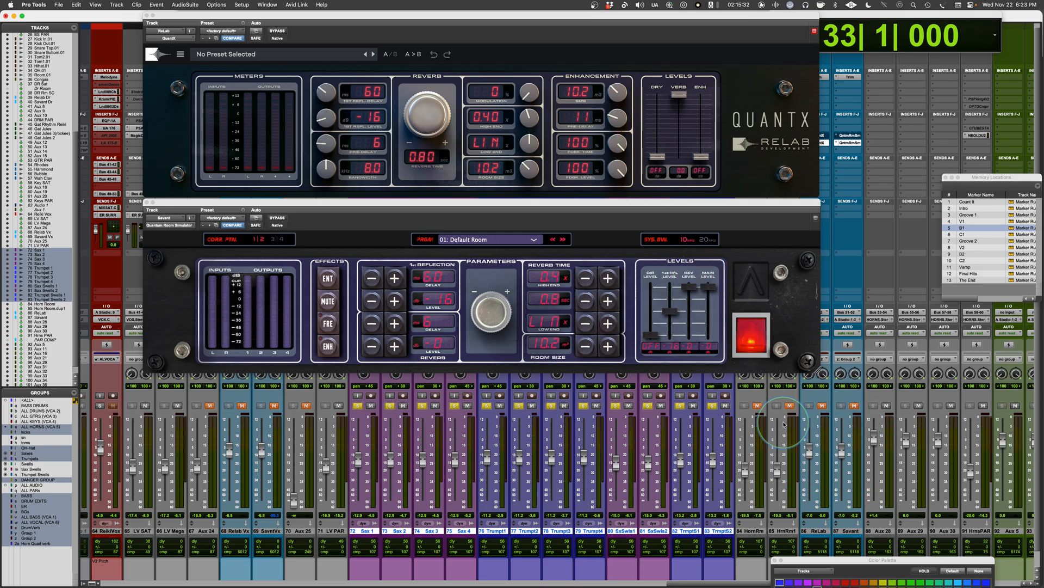
scroll(840, 433, left, 3)
scroll(784, 424, left, 2)
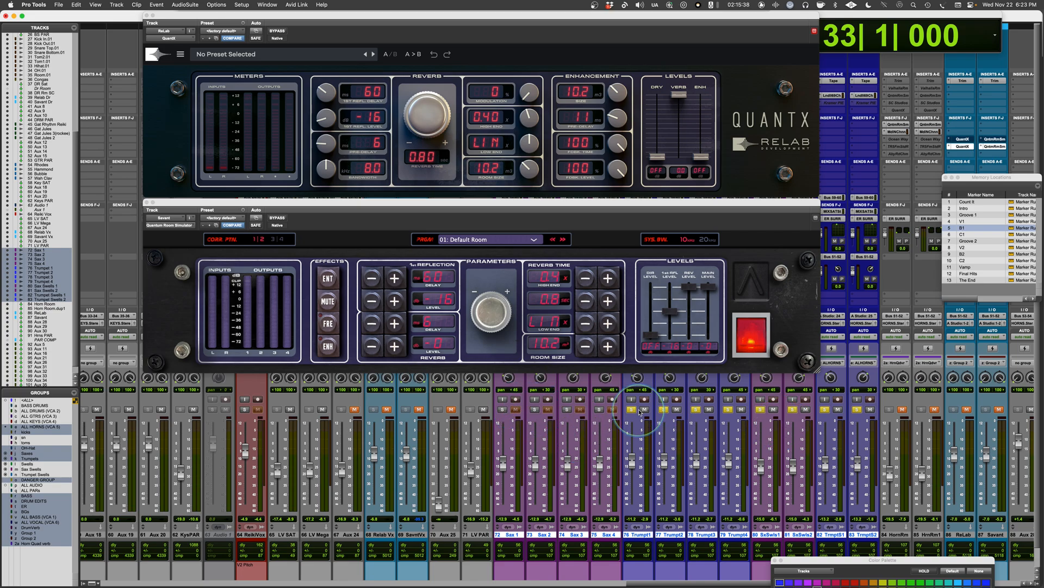
scroll(593, 430, left, 3)
scroll(593, 429, right, 14)
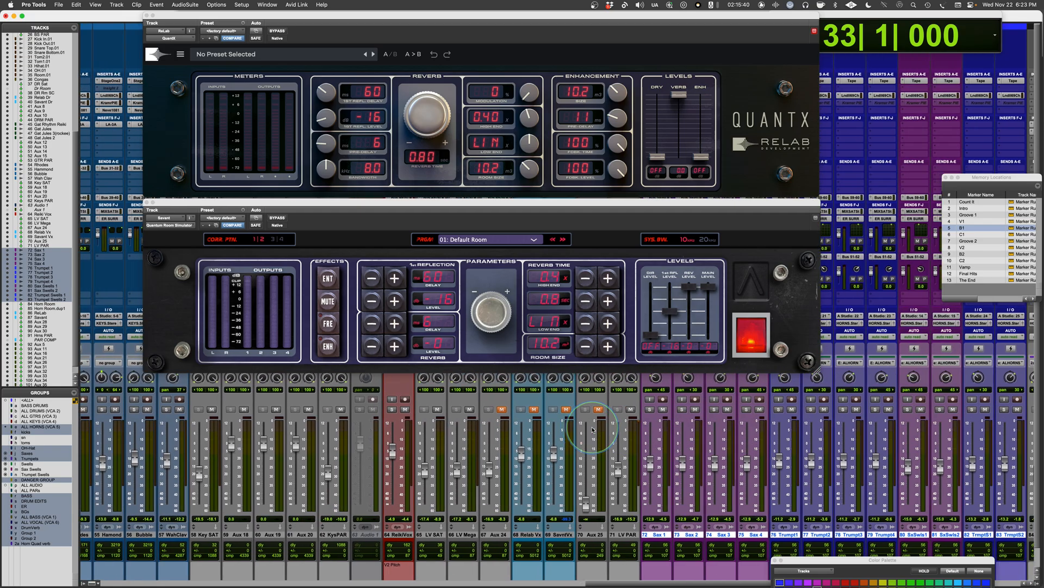
scroll(593, 430, left, 20)
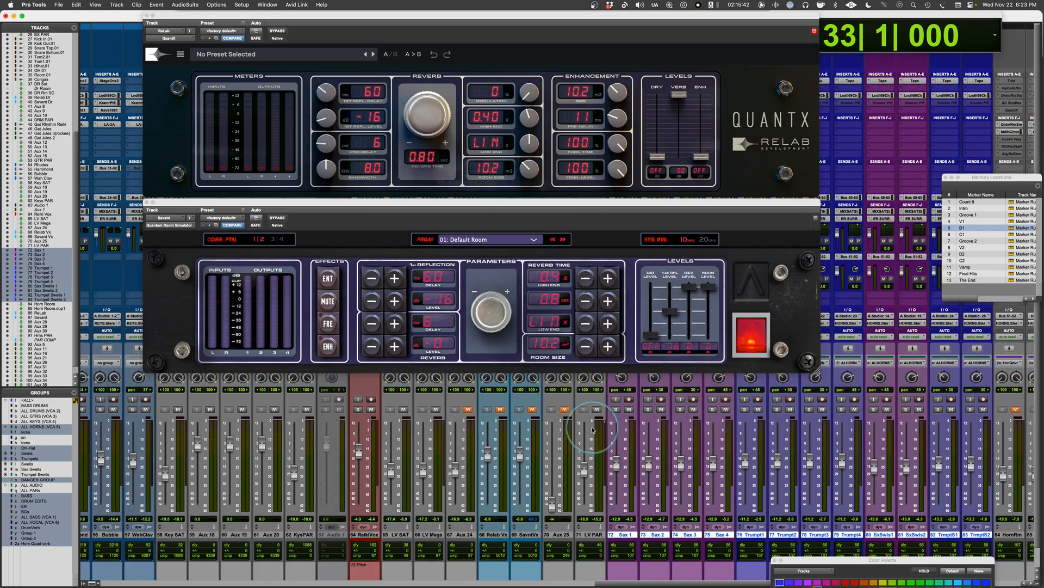
scroll(593, 430, right, 2)
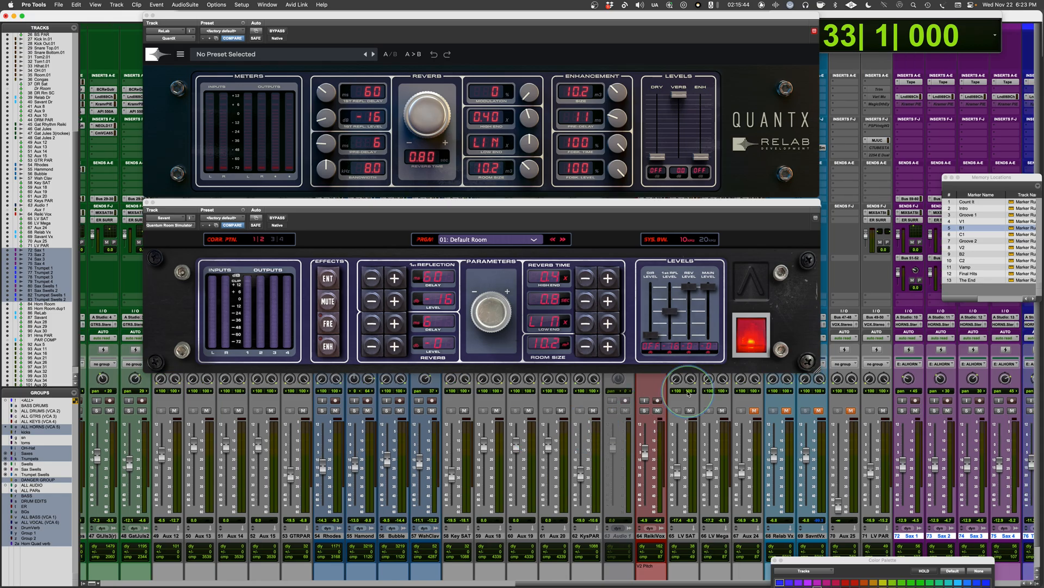
click(644, 412)
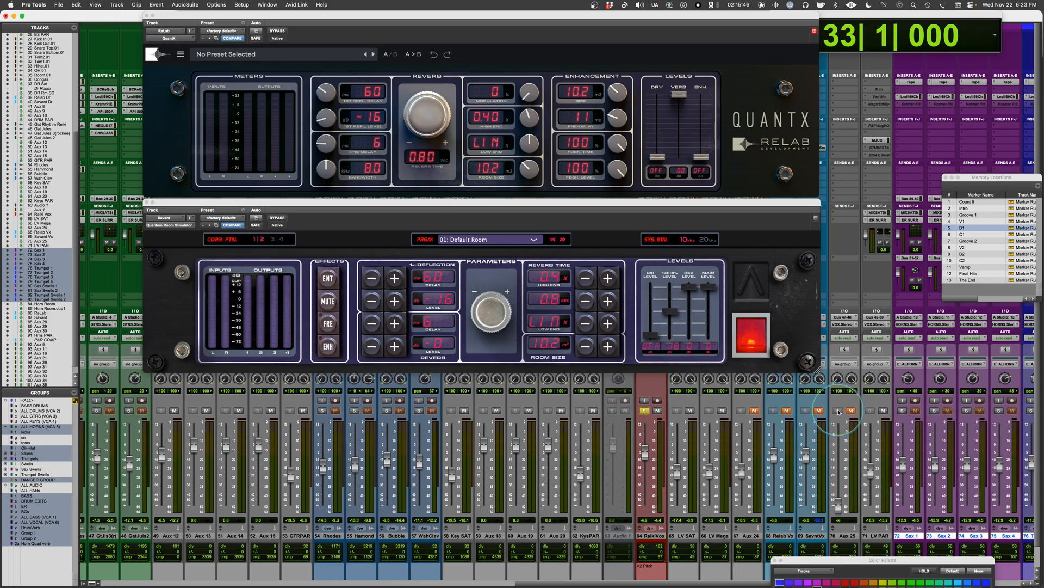
Step: Close the horn reverb windows and open the Relab Vx and Savant Vx reverbs, with QuantX stacked above the Quantum Room Simulator
click(147, 202)
click(146, 17)
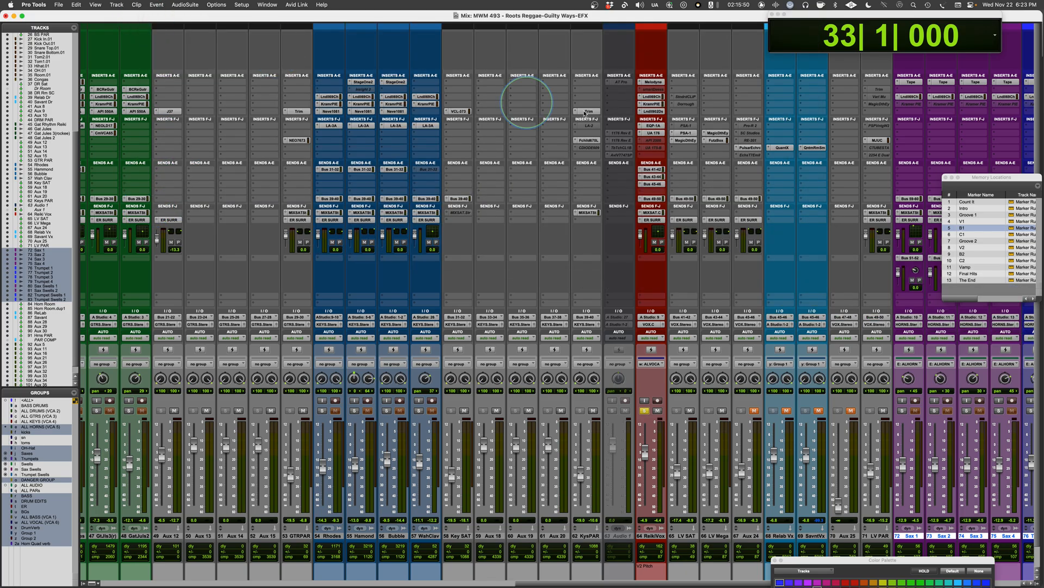
click(782, 147)
drag(514, 17, 604, 49)
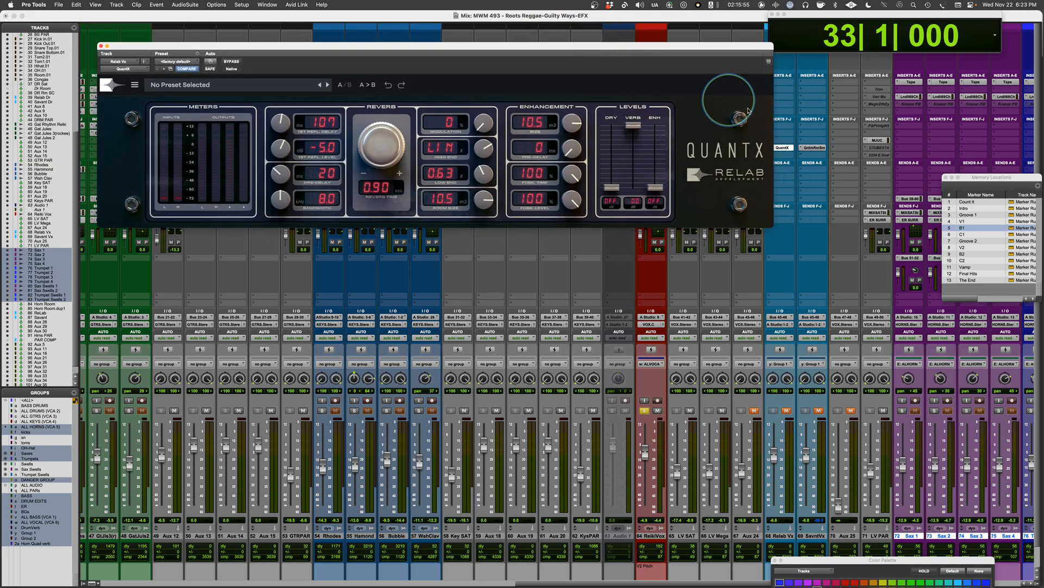
click(814, 147)
drag(548, 16, 638, 226)
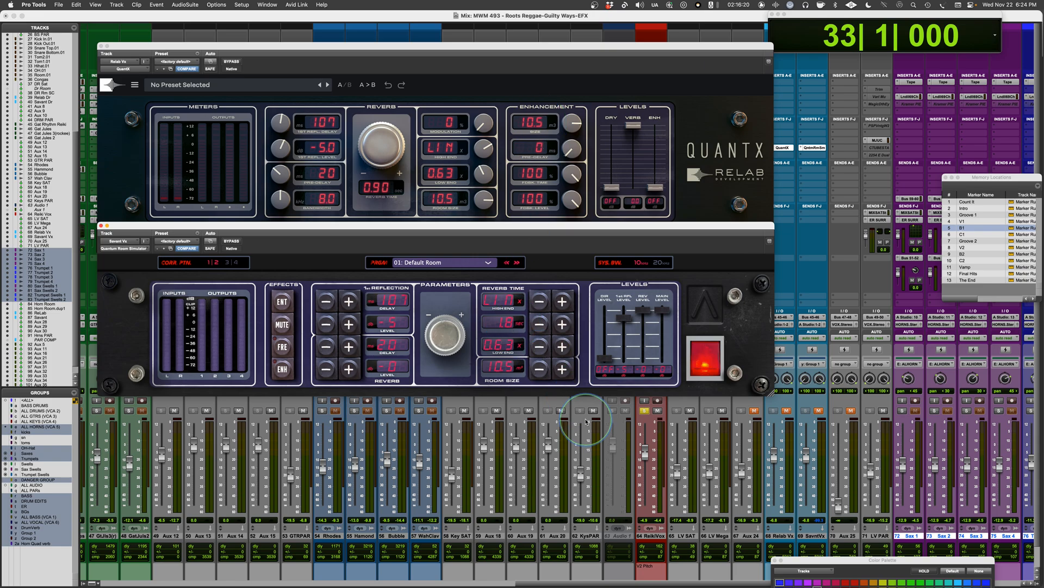
Step: Play the soloed vocal from bar 33, then replay it with only the Relab Vx return unmuted
key(space)
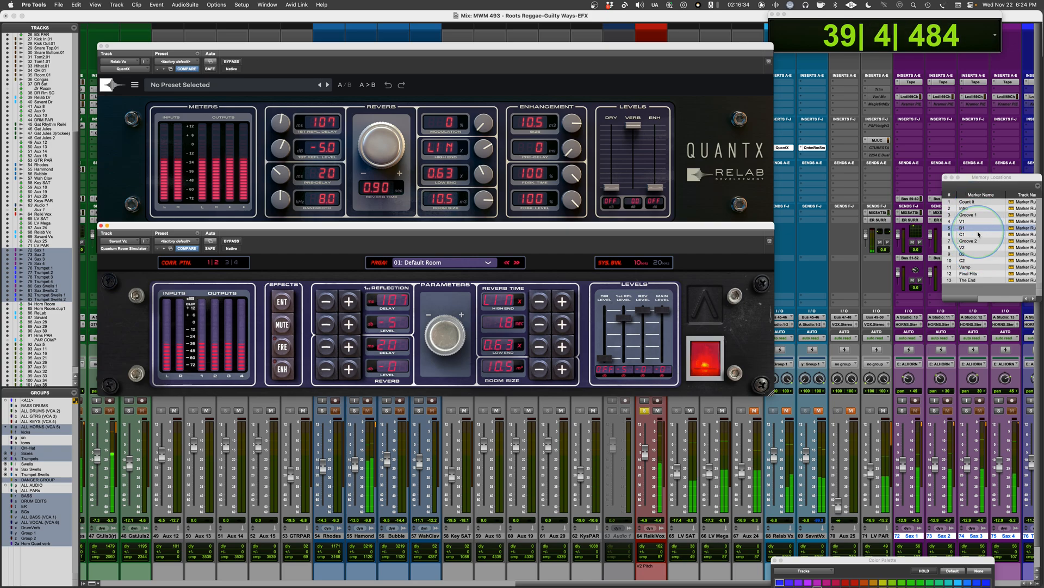
key(space)
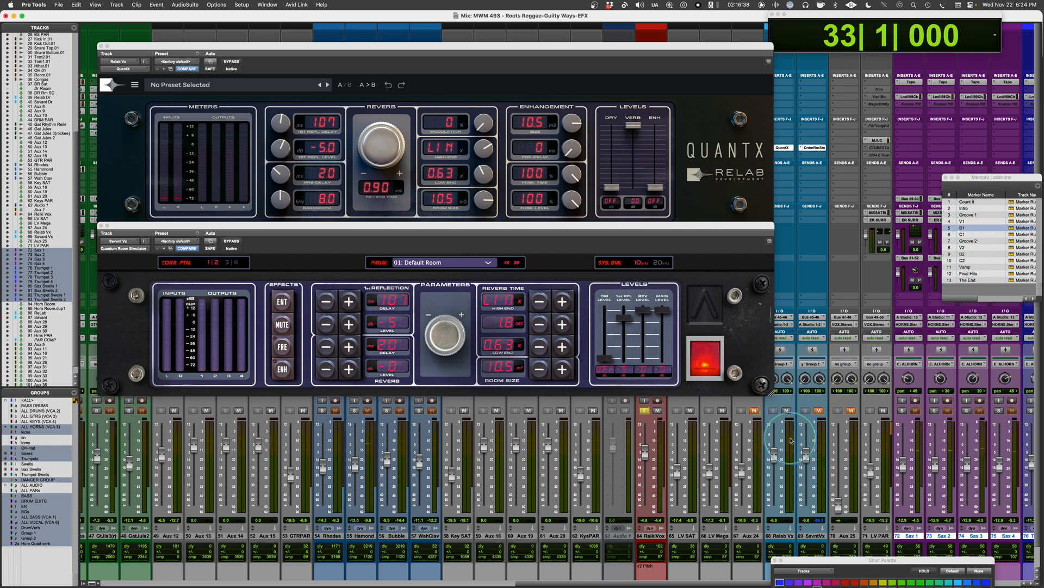
key(space)
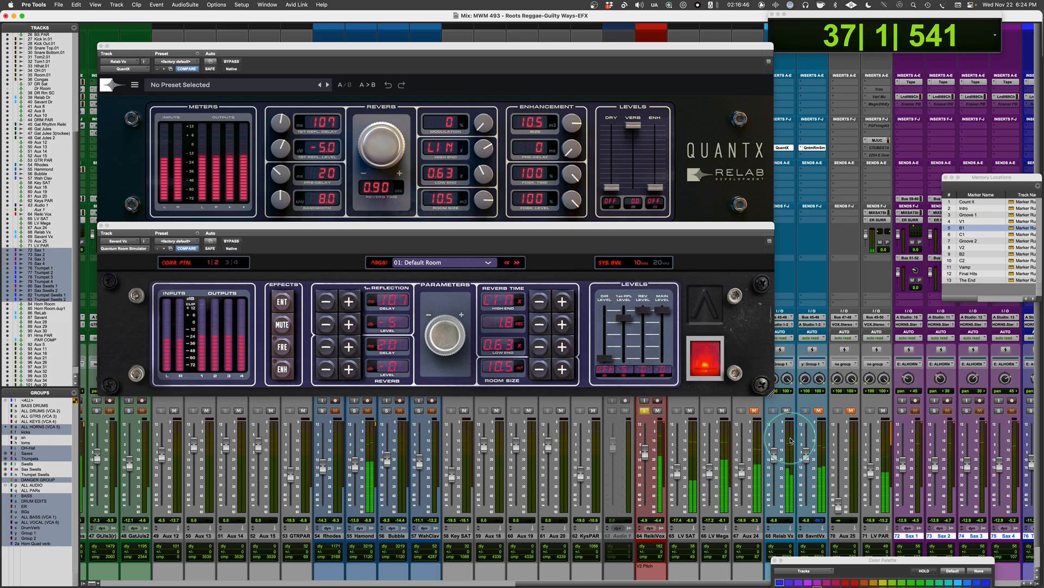
key(space)
Step: Mute the Relab Vx return, unmute Savant Vx, and play the vocal from bar 33 through it
click(788, 412)
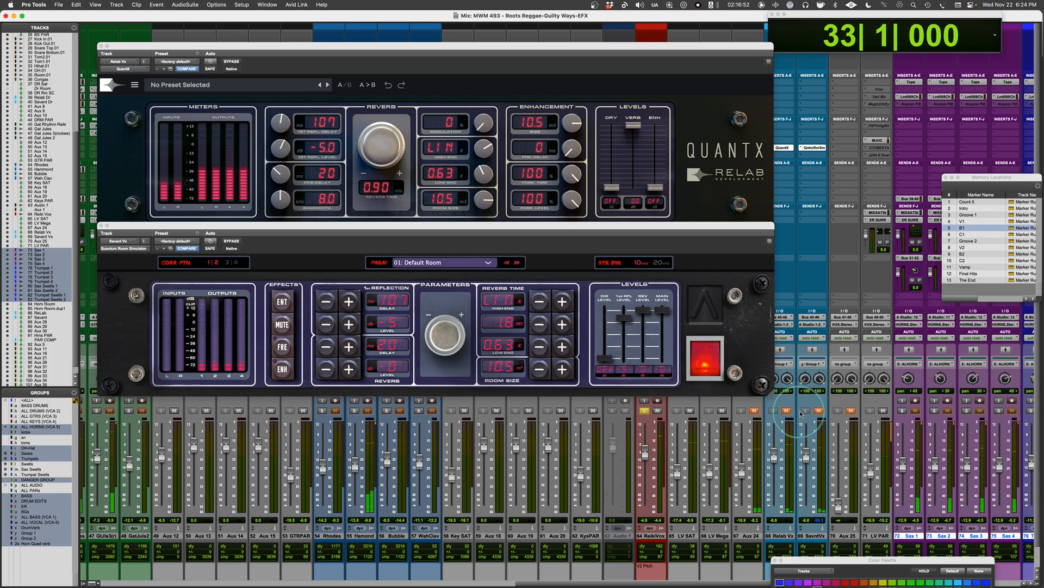
click(822, 412)
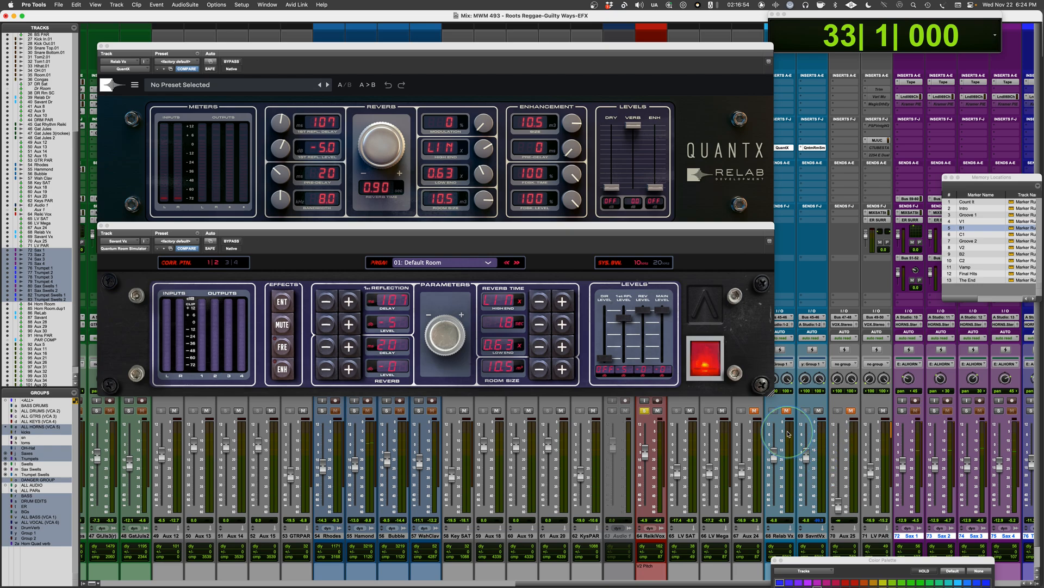
key(space)
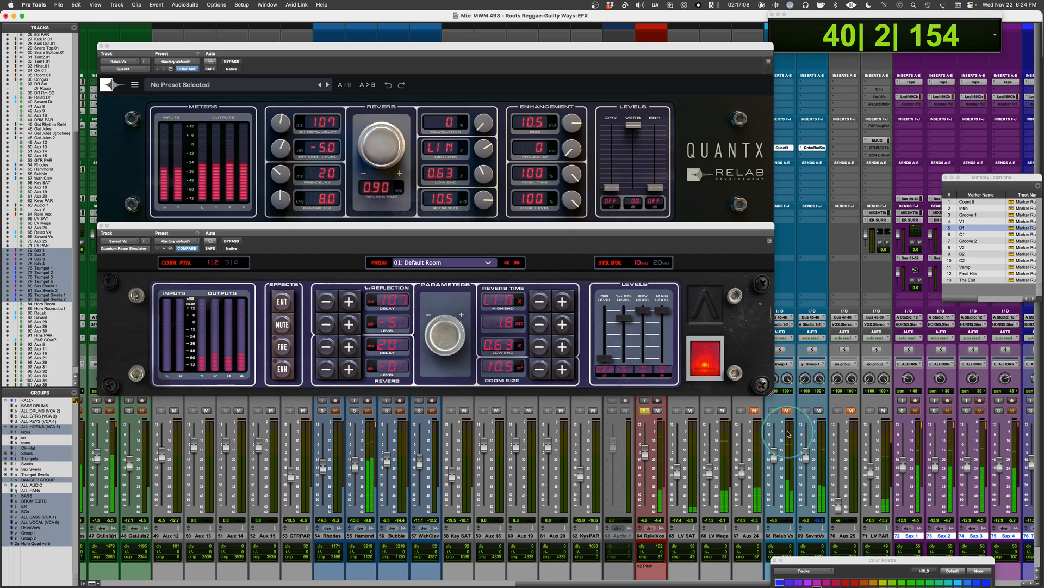
key(space)
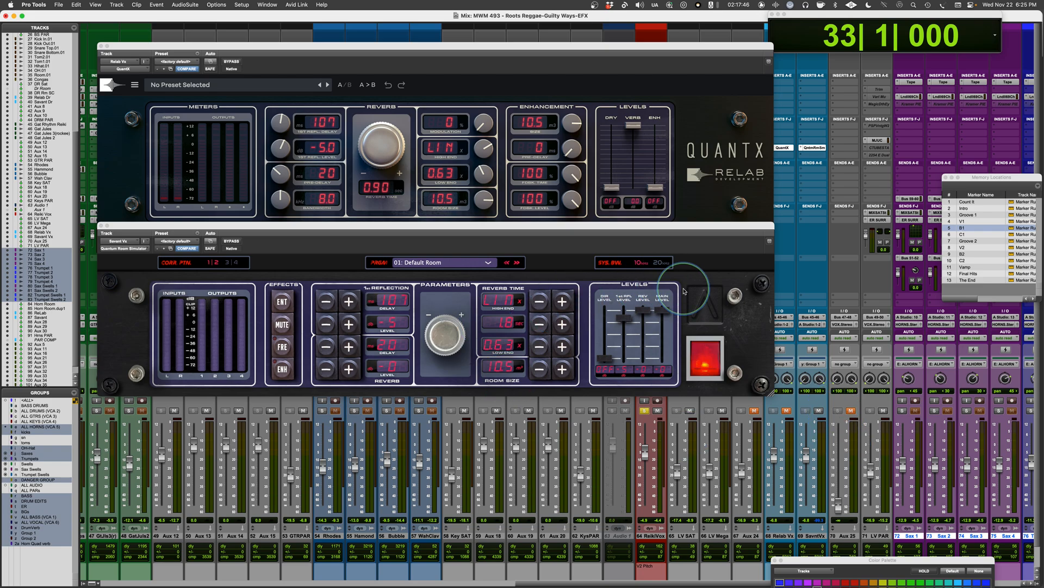
Step: Mute the Savant Vx return, clear the lead vocal solo, and close both vocal reverb windows
click(820, 411)
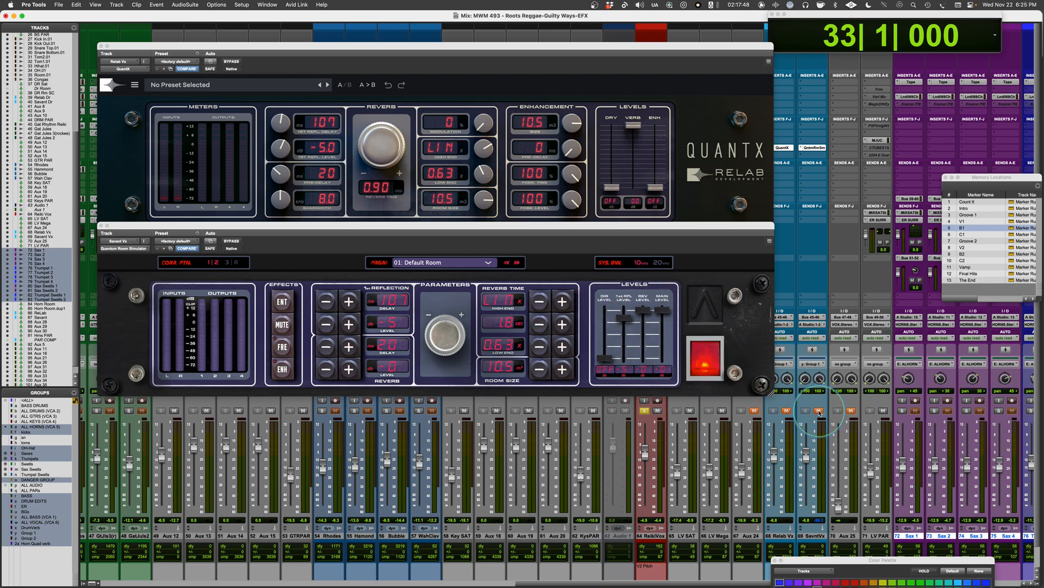
click(645, 410)
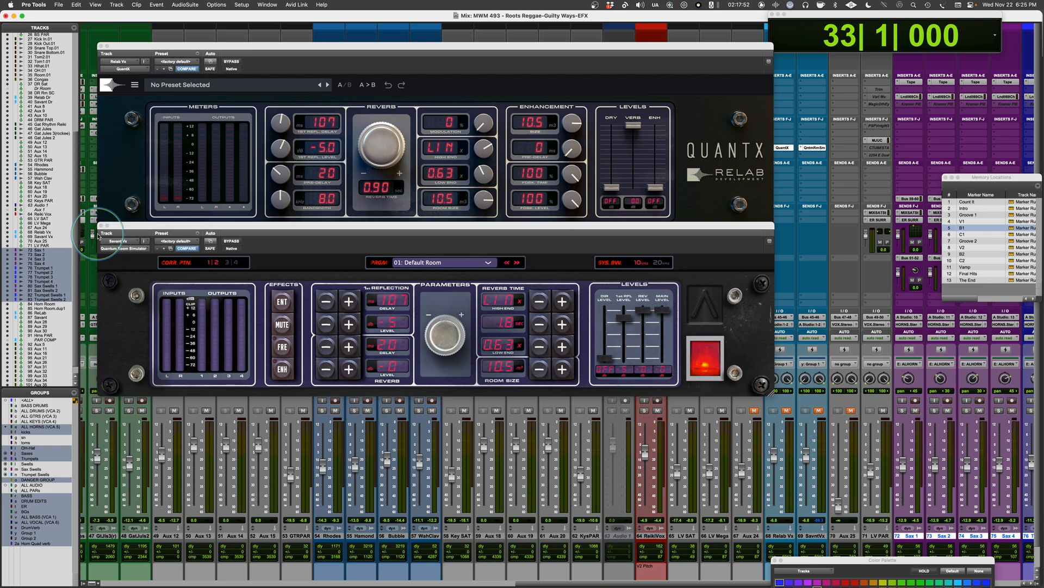
click(100, 225)
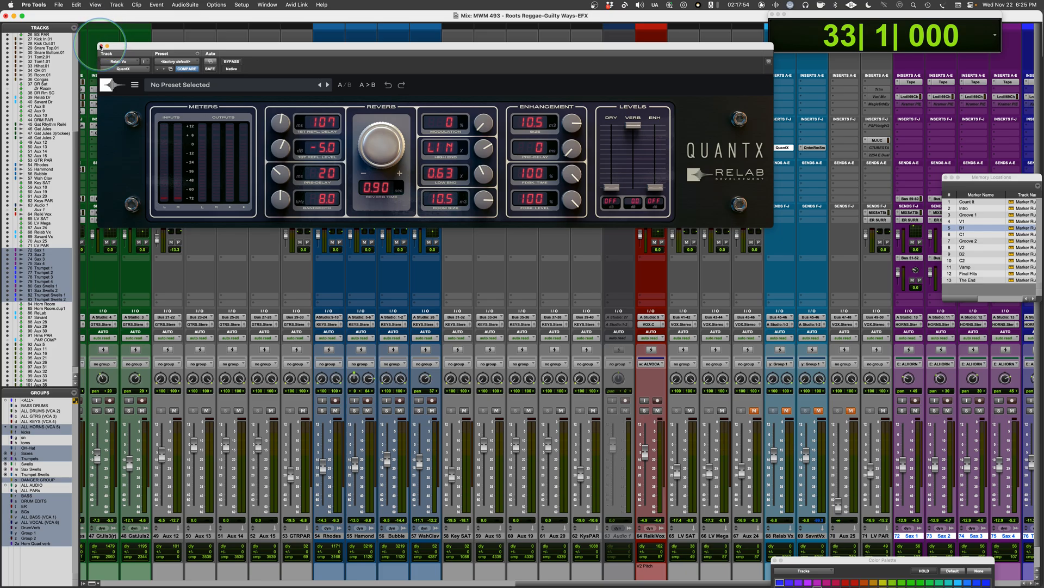
click(100, 46)
Step: Solo the drum tracks from KickIn.01 to Room.01, play from bar 33, and unmute the Relab Dr return, raising its fader slightly
scroll(562, 325, left, 2)
scroll(561, 326, left, 10)
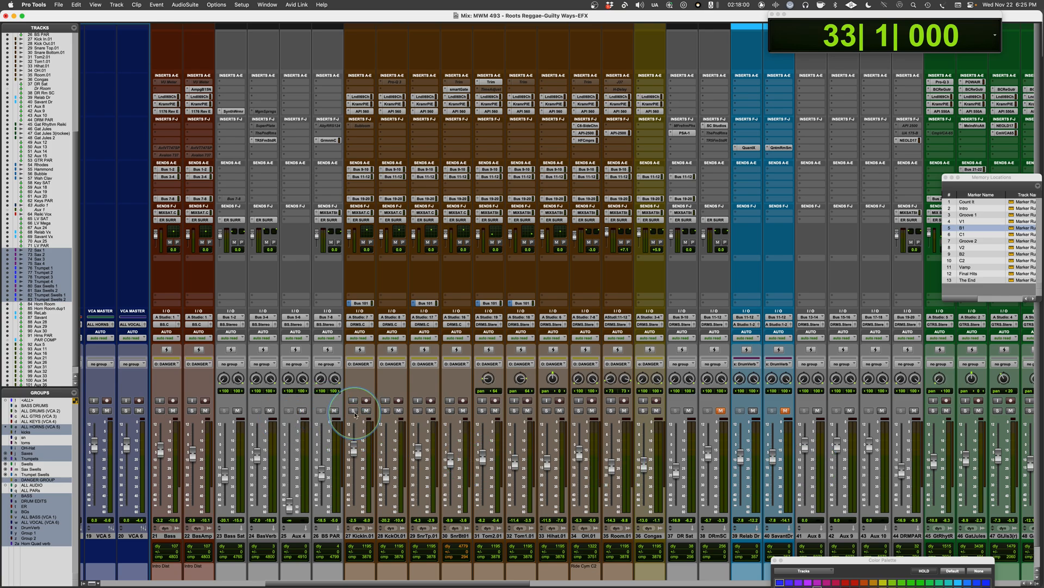
drag(354, 411, 611, 411)
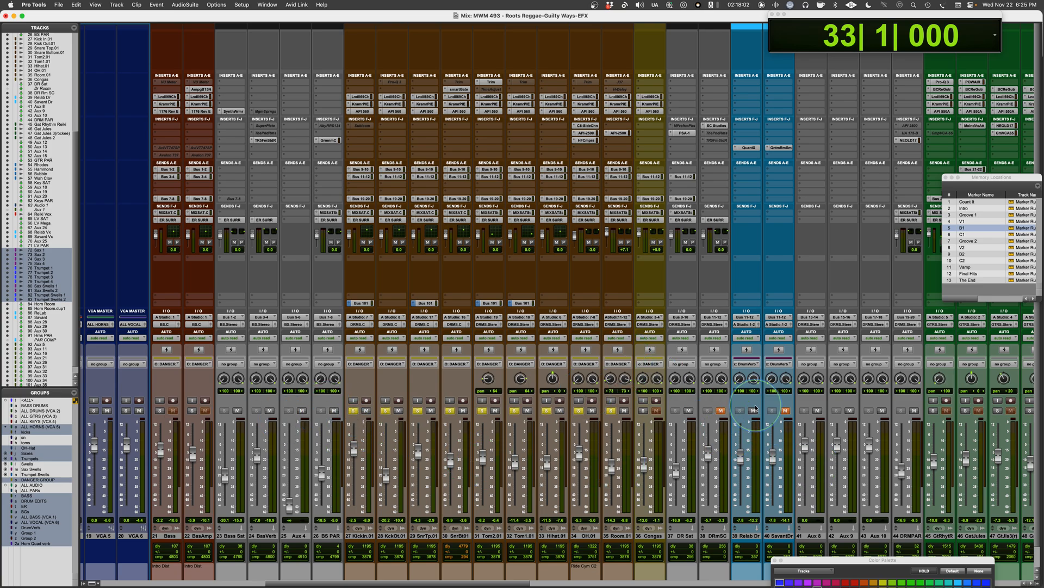
key(space)
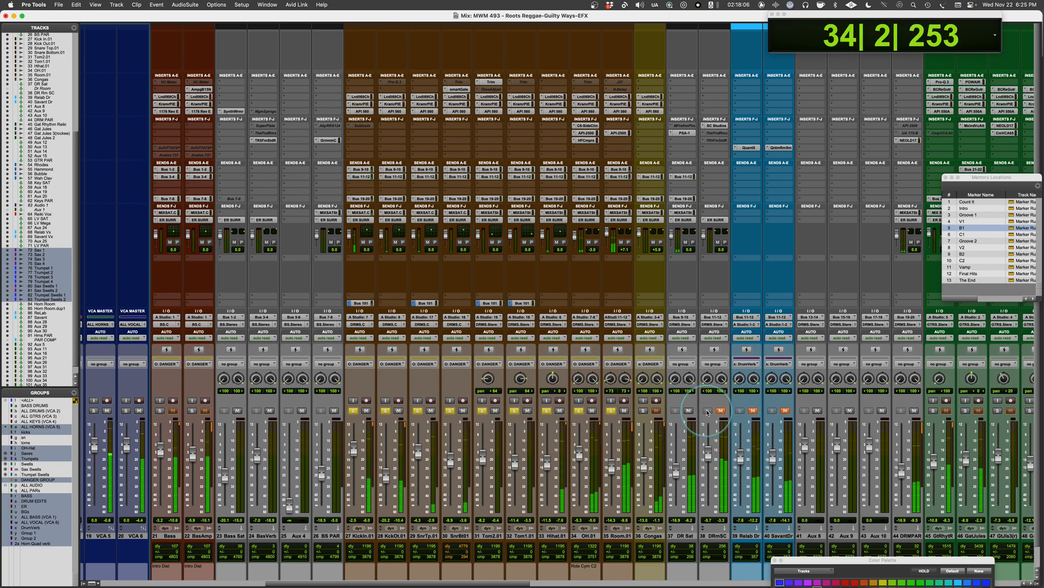
click(753, 411)
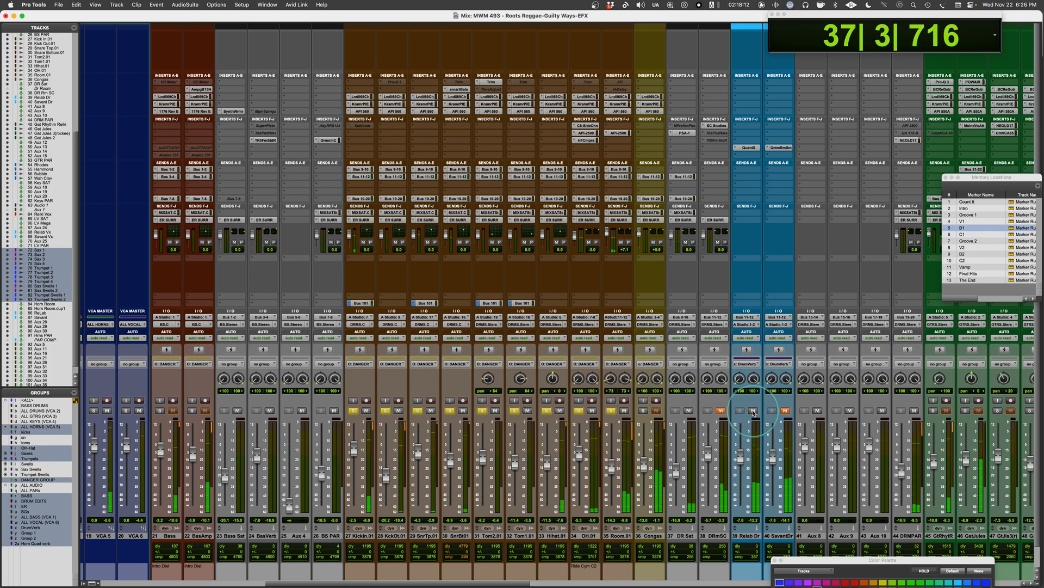
drag(740, 461, 740, 457)
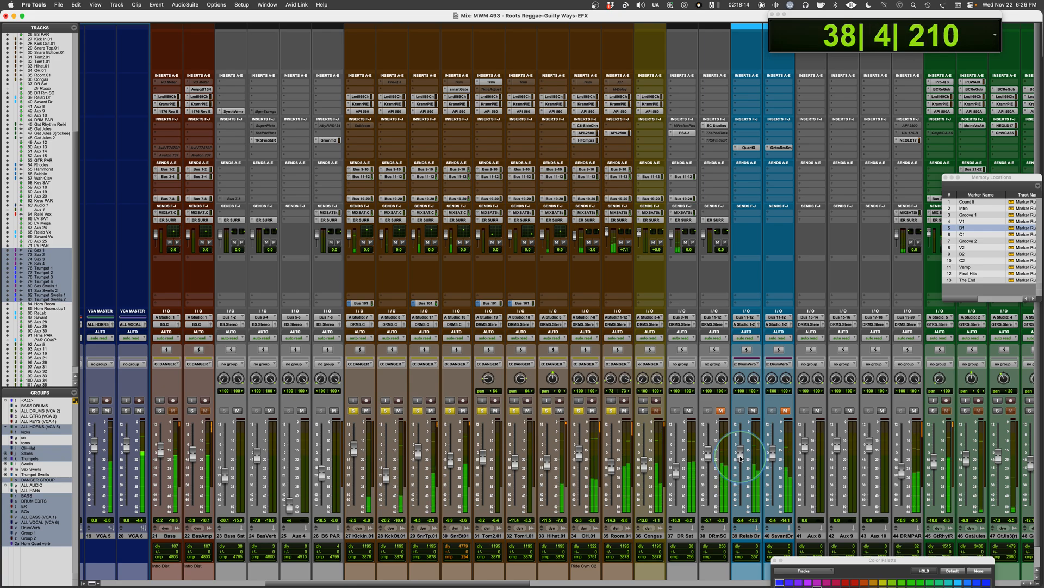
Step: Mute the Relab Dr return and open both drum reverbs, with QuantX stacked above the Quantum Room Simulator
click(754, 411)
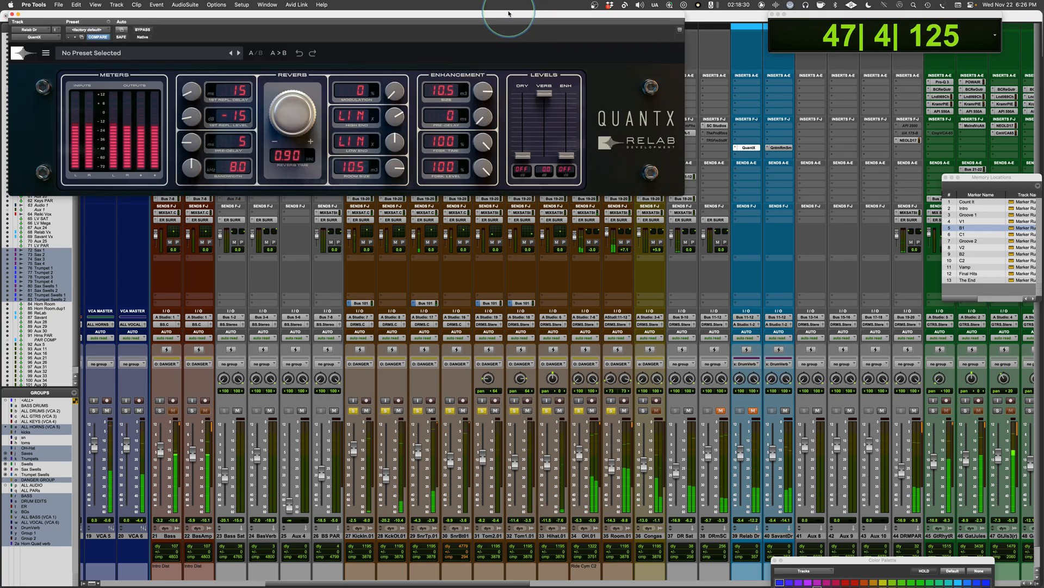
drag(512, 14, 582, 58)
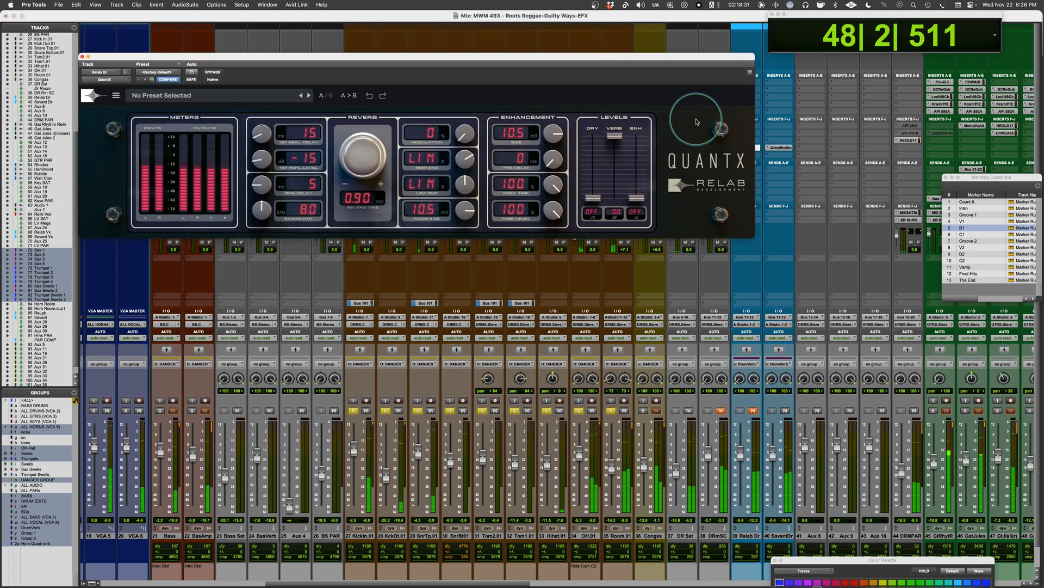
click(781, 147)
drag(405, 16, 477, 236)
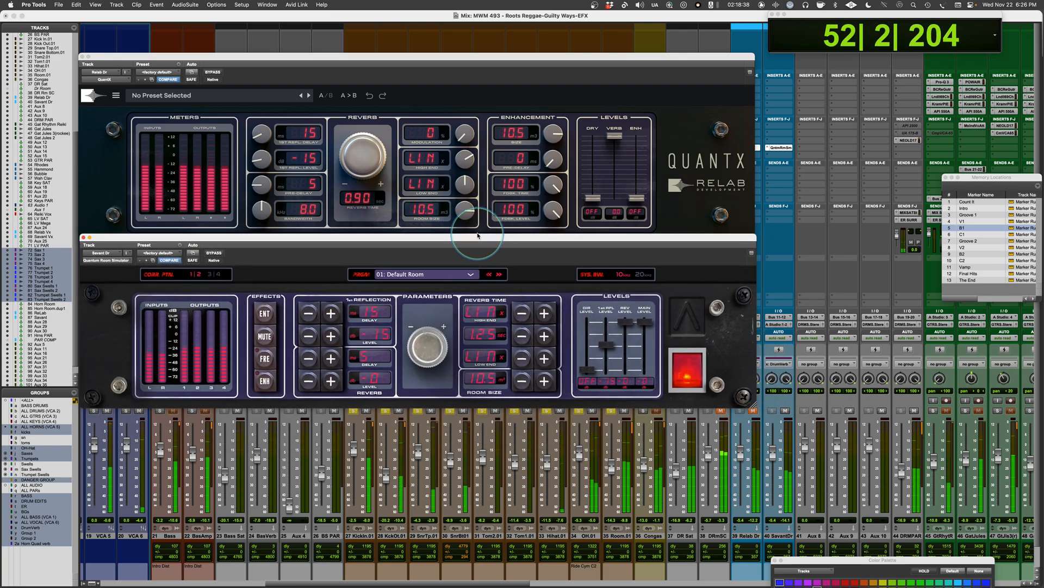
Step: Alternate the mutes between the Savant Dr and Relab Dr returns to compare them on the drums, then stop playback
click(786, 411)
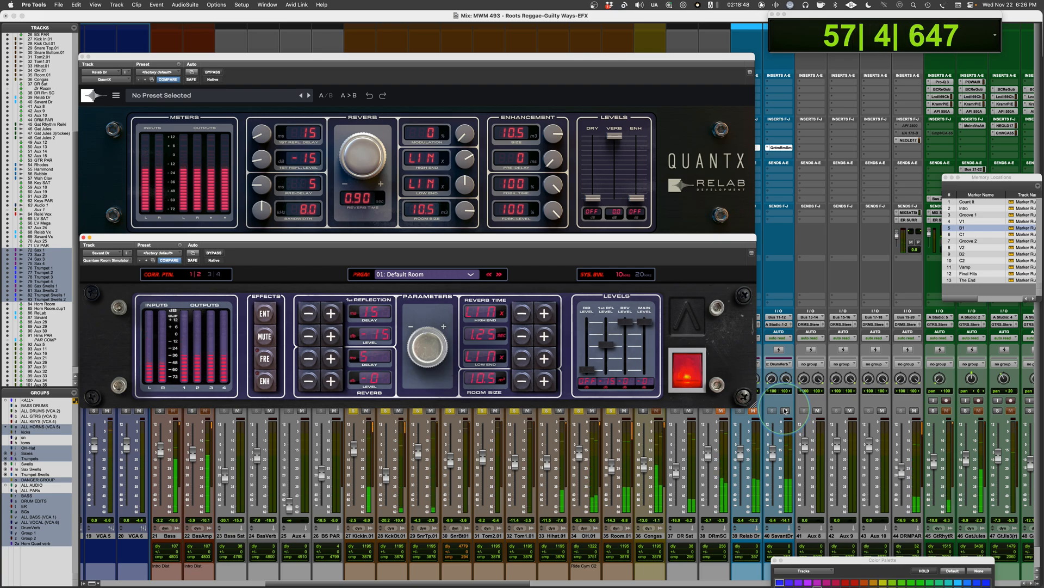
click(785, 410)
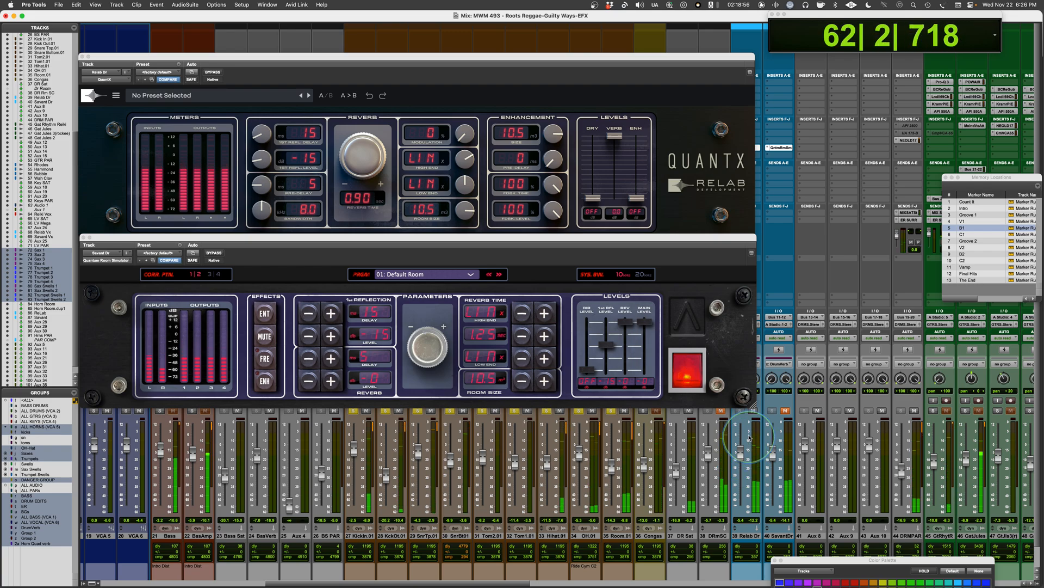
click(785, 411)
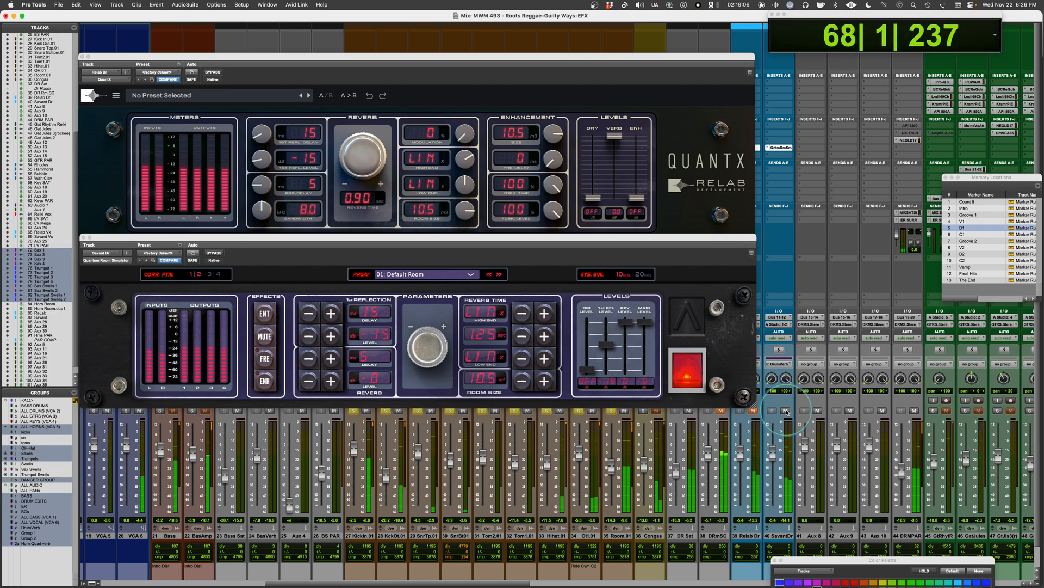
click(786, 411)
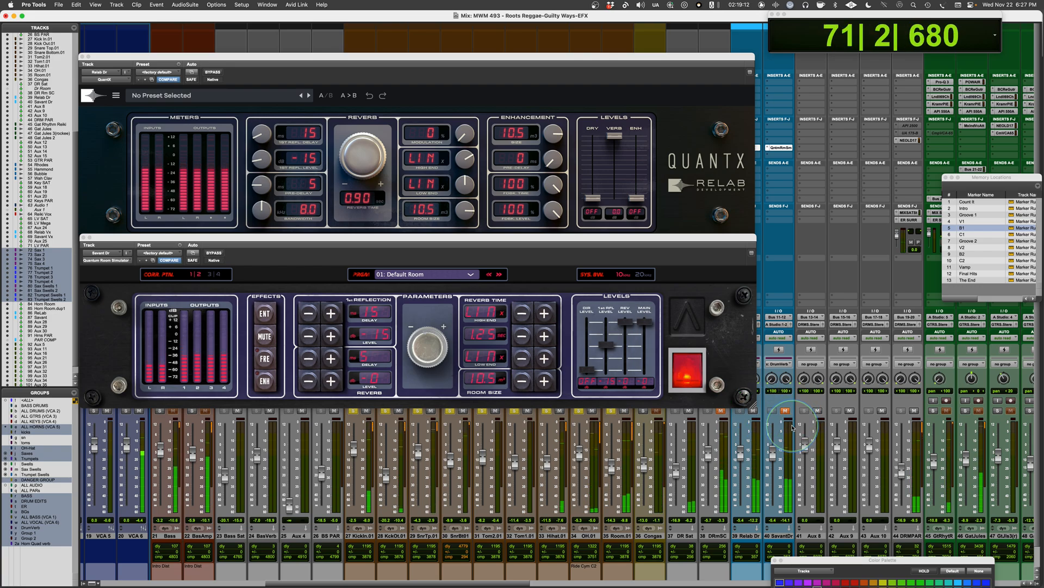
key(space)
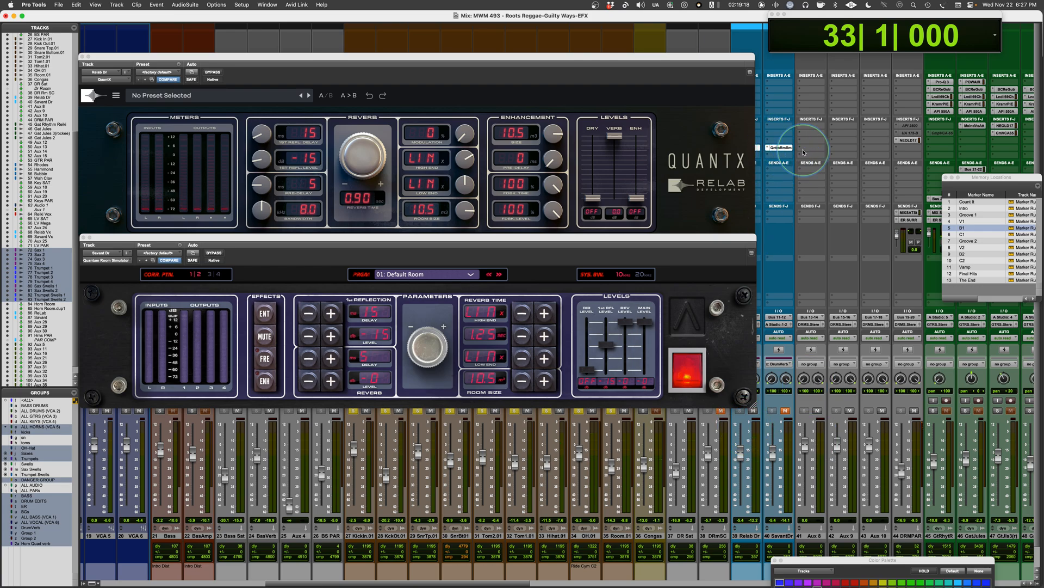
Step: Switch the audible drum return to Savant Dr and move the Quantum Room Simulator window clear of the QuantX window
click(785, 410)
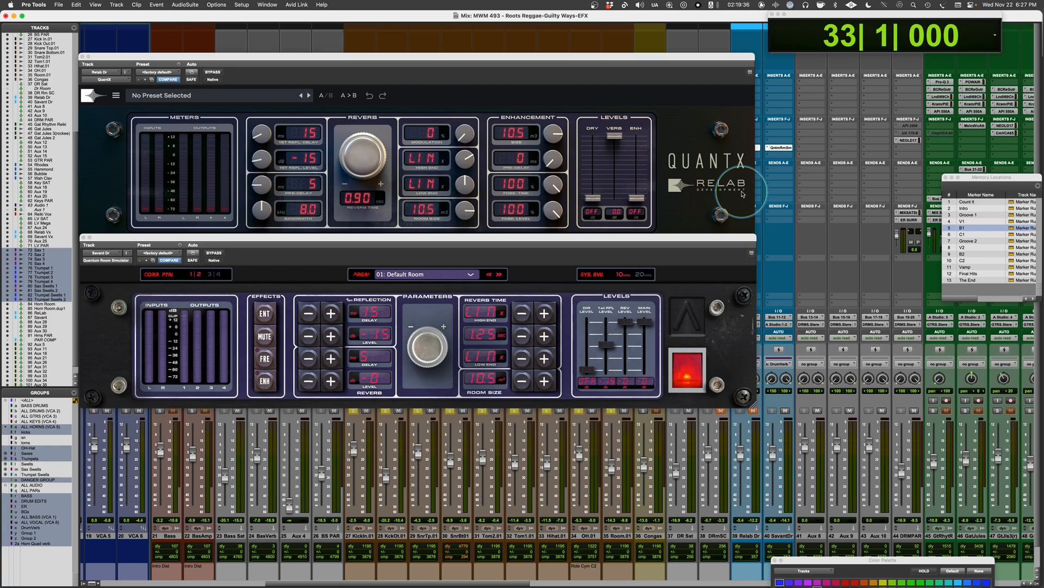
drag(620, 238, 708, 254)
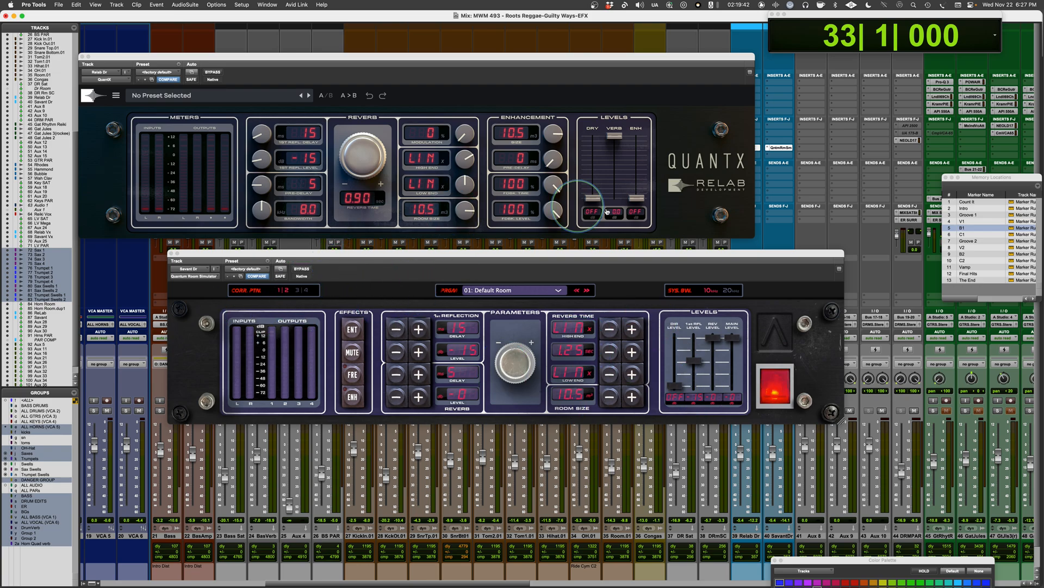
Step: Place the Quantum Room Simulator window below QuantX and audition its 3|4 correlation pattern against 1|2 on the drums, ending on 1|2
drag(772, 256, 689, 236)
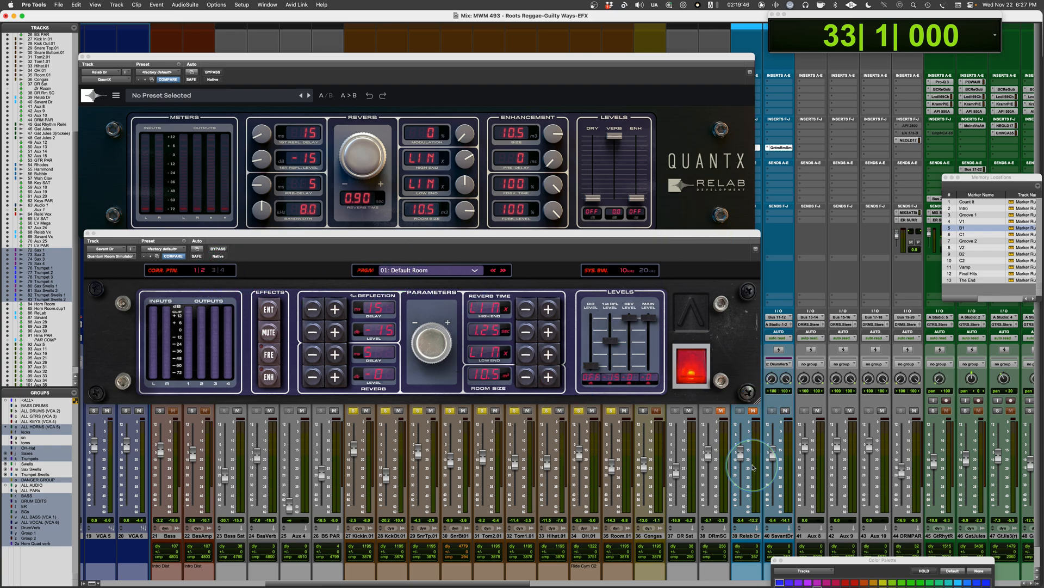
drag(777, 456, 777, 453)
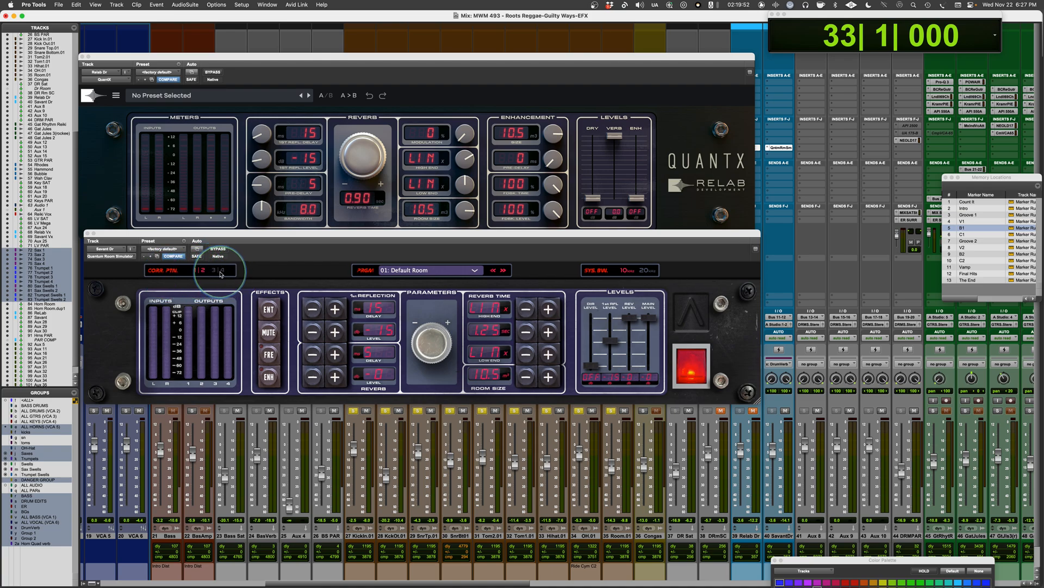
key(space)
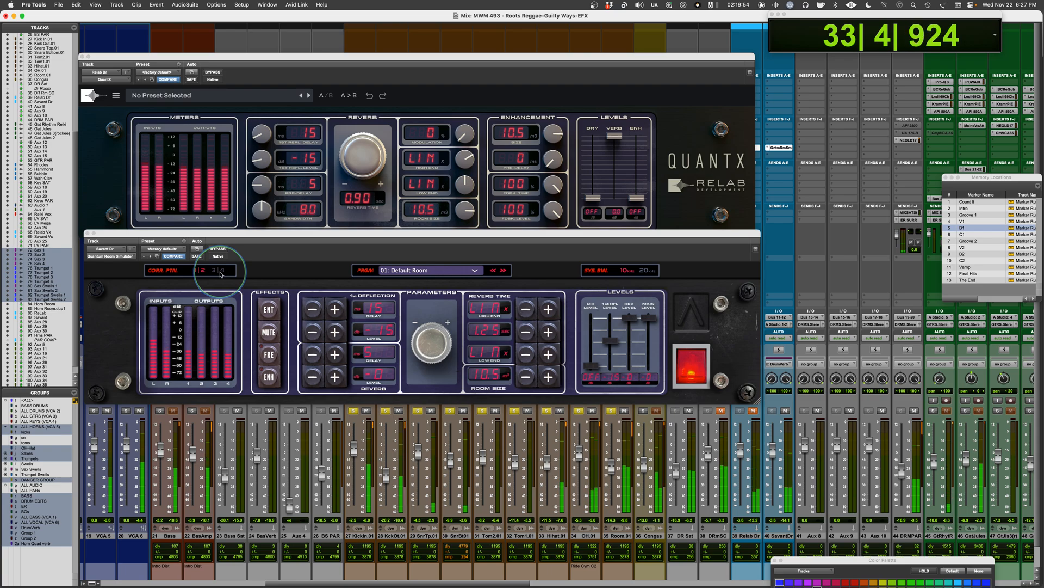
click(220, 270)
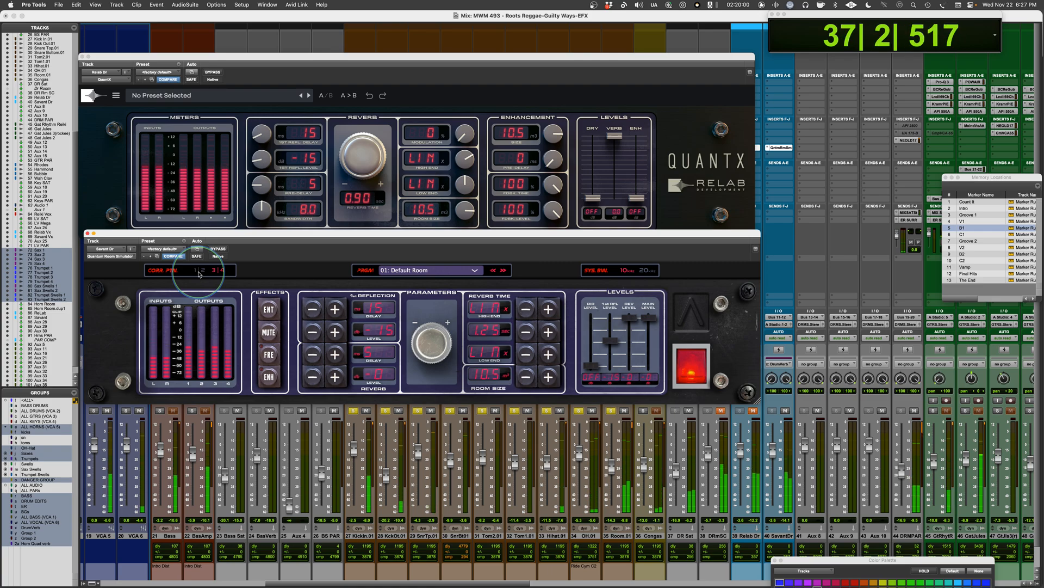
click(200, 273)
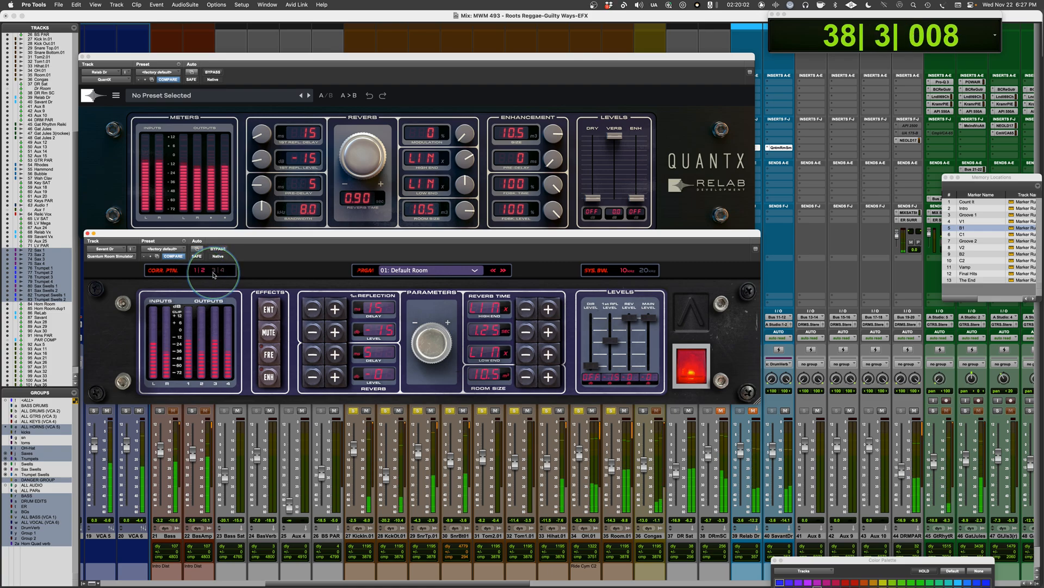
key(space)
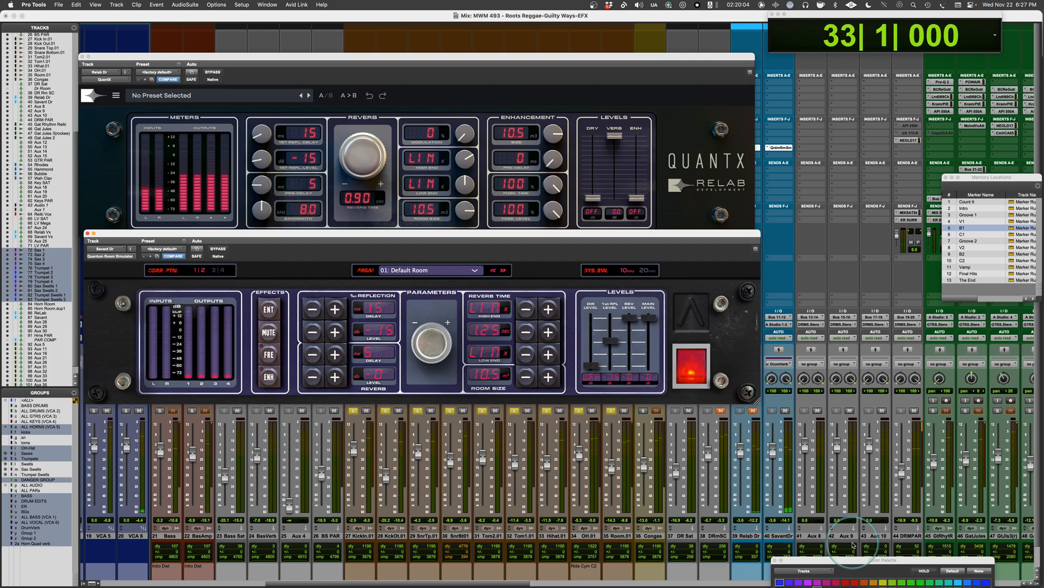
Step: Duplicate the Savant Dr return once with its inserts, sends and automation, placing the copy after the original
click(779, 536)
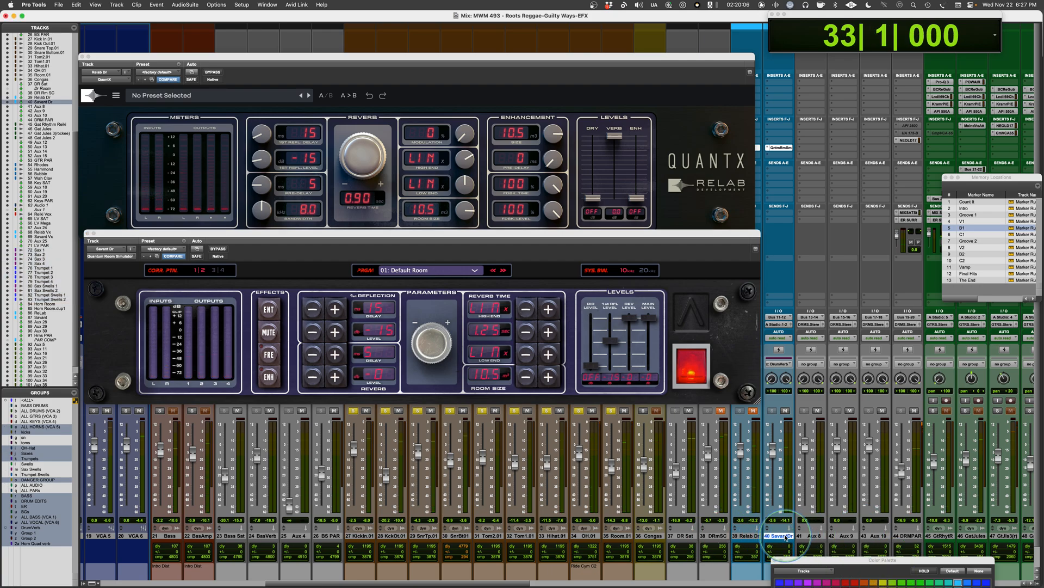
right_click(779, 536)
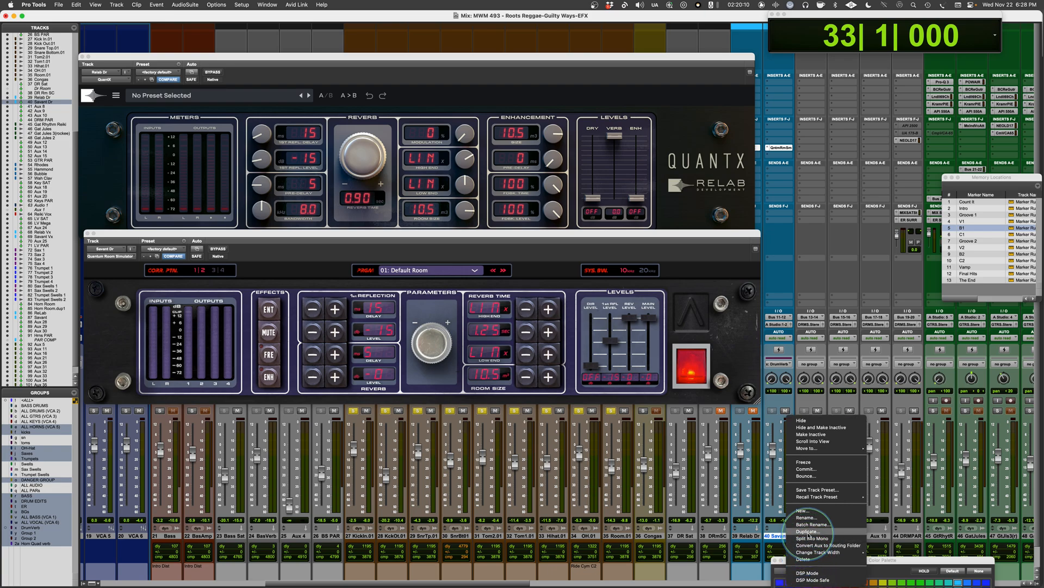
click(809, 532)
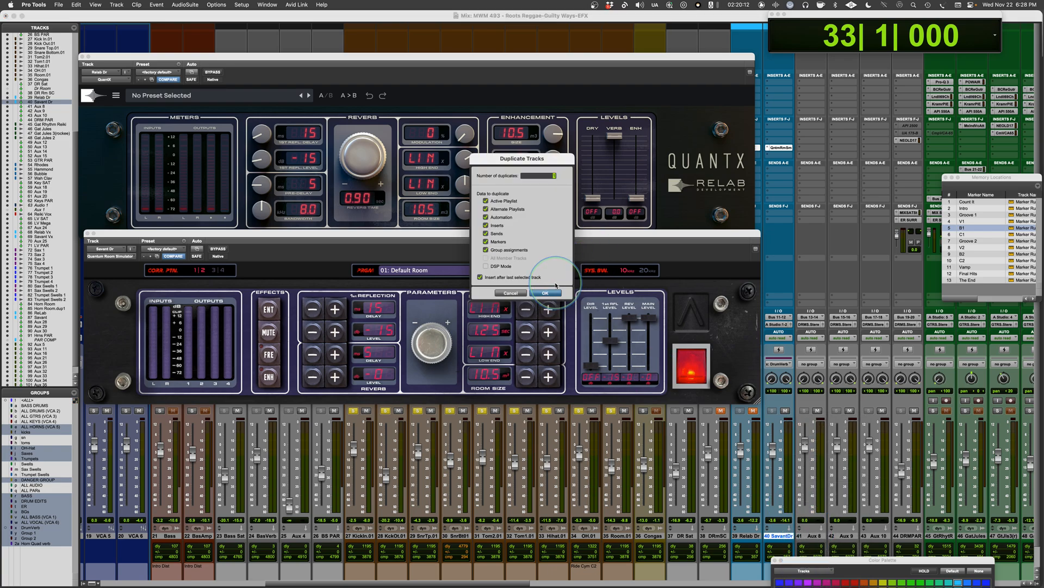
click(547, 293)
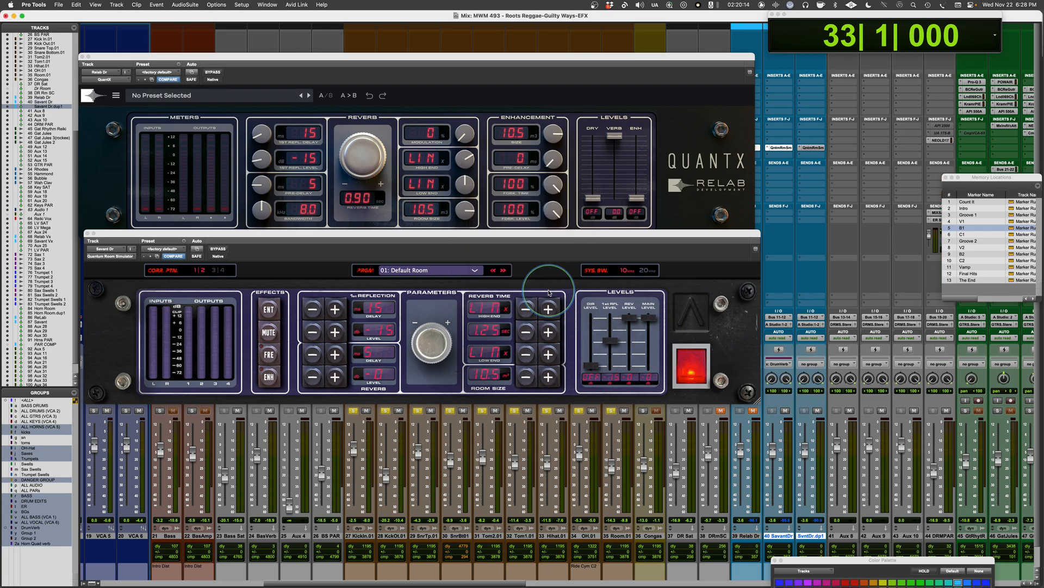
Step: On the duplicate's Quantum Room Simulator, set correlation pattern 3|4 and high end 0.4, and audition it together with the original above it
click(814, 147)
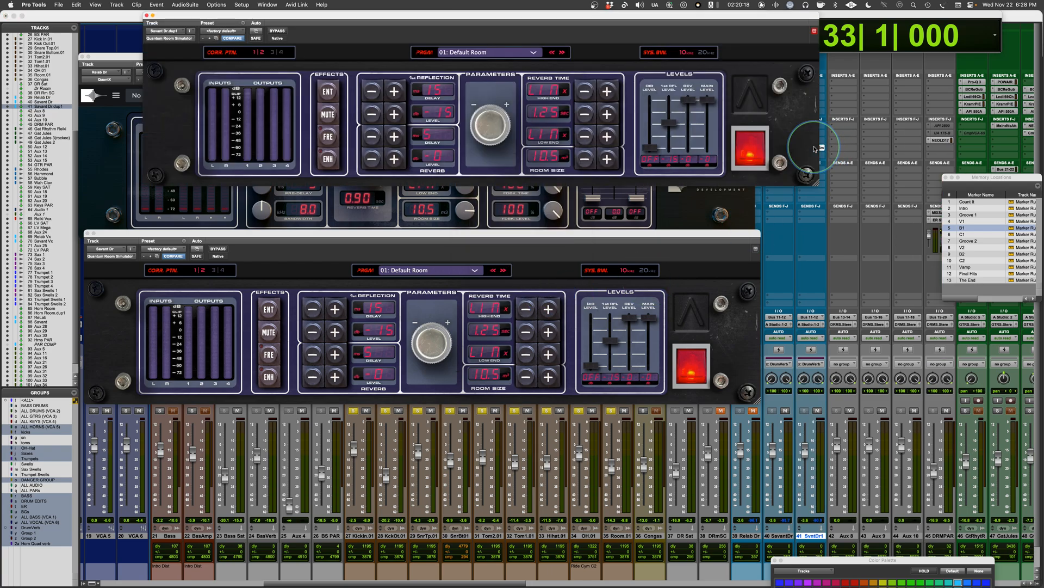
click(279, 53)
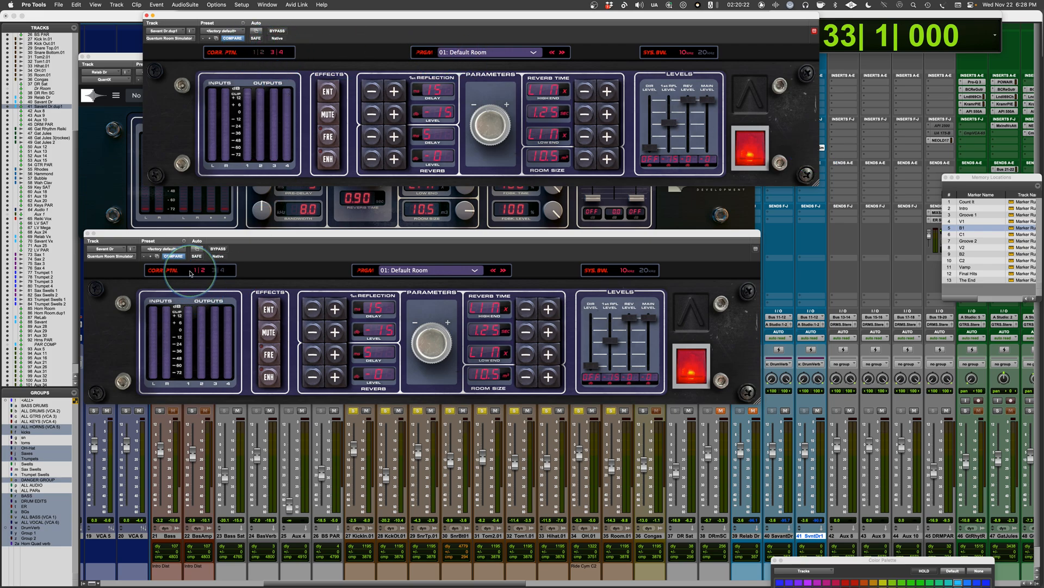
drag(525, 17, 462, 48)
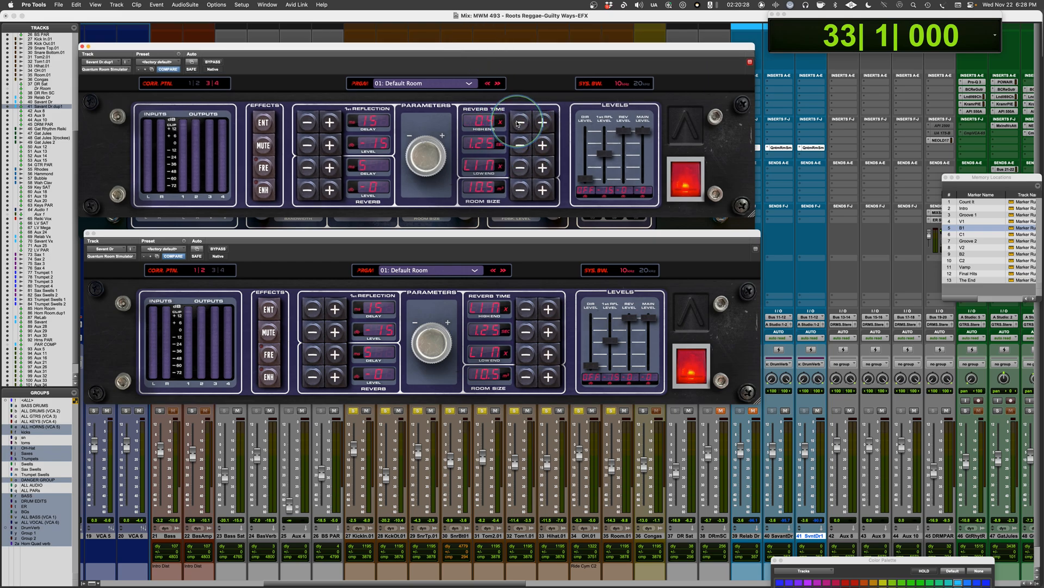
key(space)
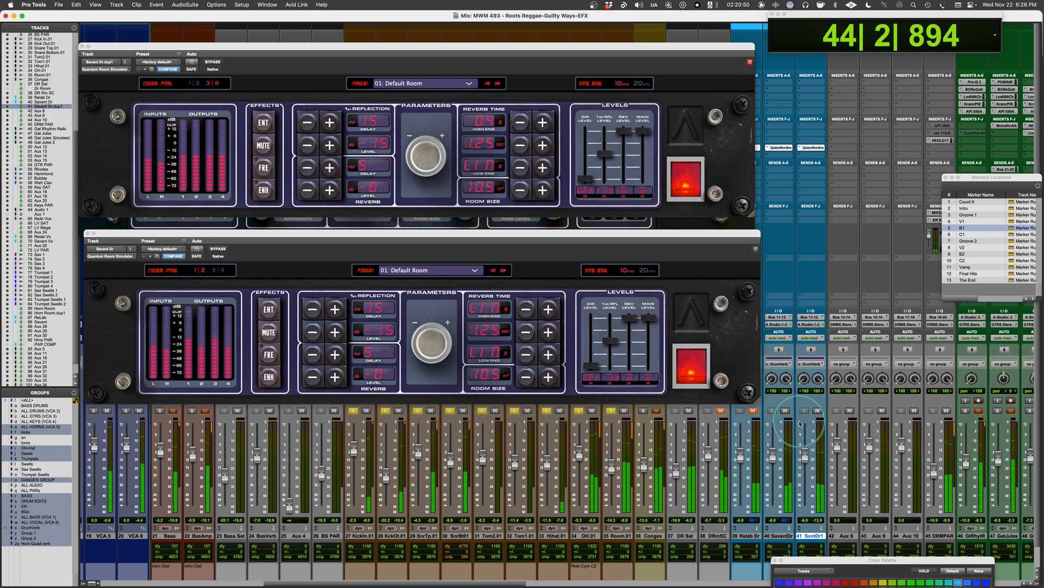
key(space)
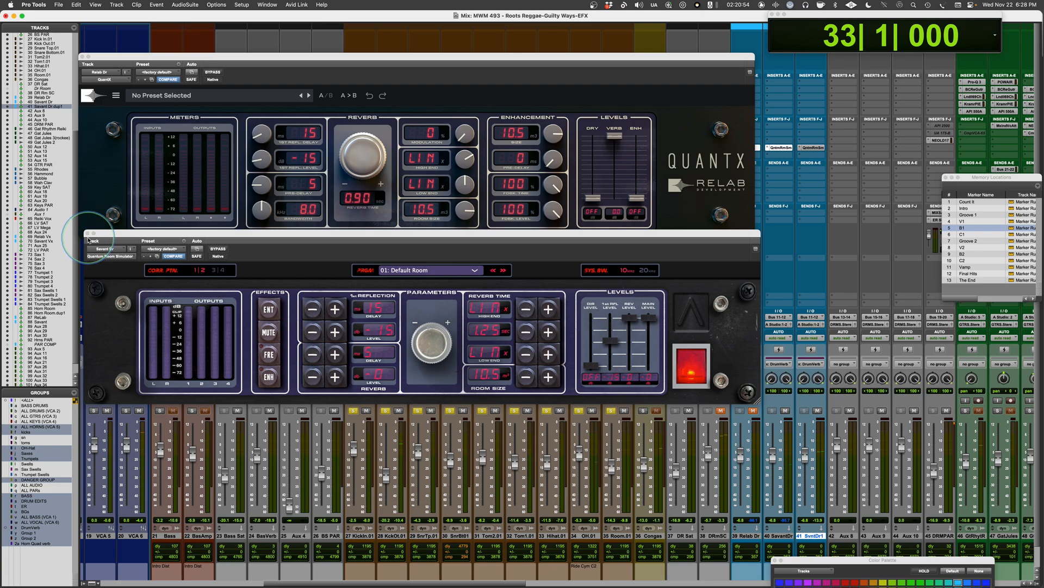
Step: Close the Quantum Room Simulator, mute both Savant returns, unmute Relab Dr, and move the QuantX window clear of the inserts
click(86, 233)
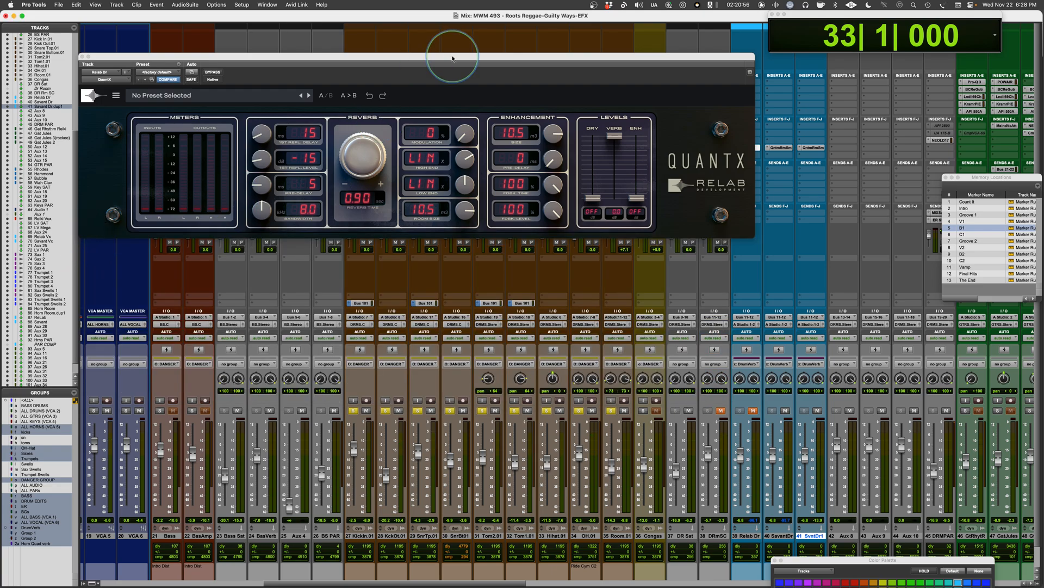
drag(466, 56, 495, 33)
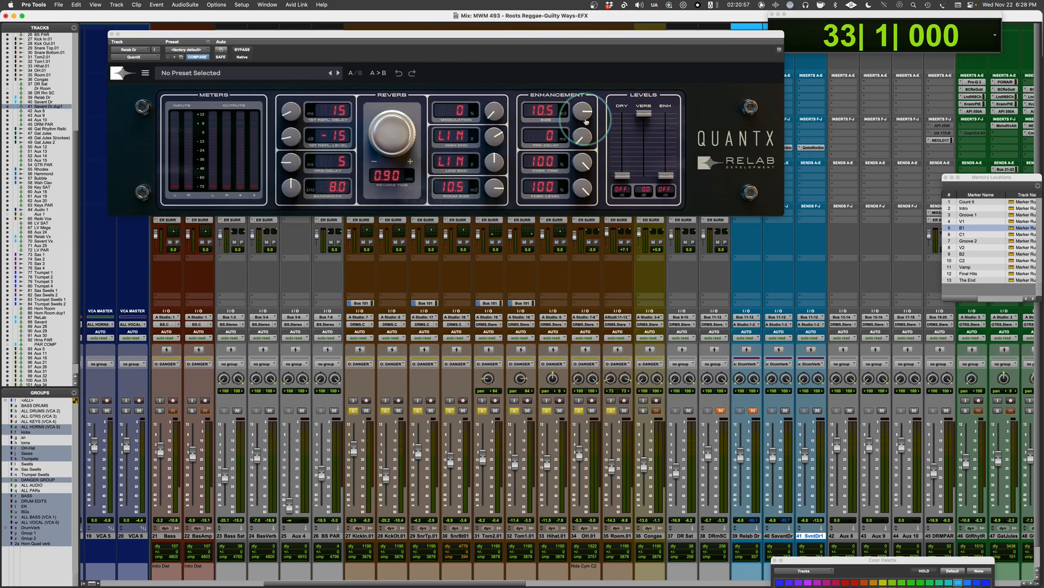
click(817, 410)
click(785, 410)
click(753, 410)
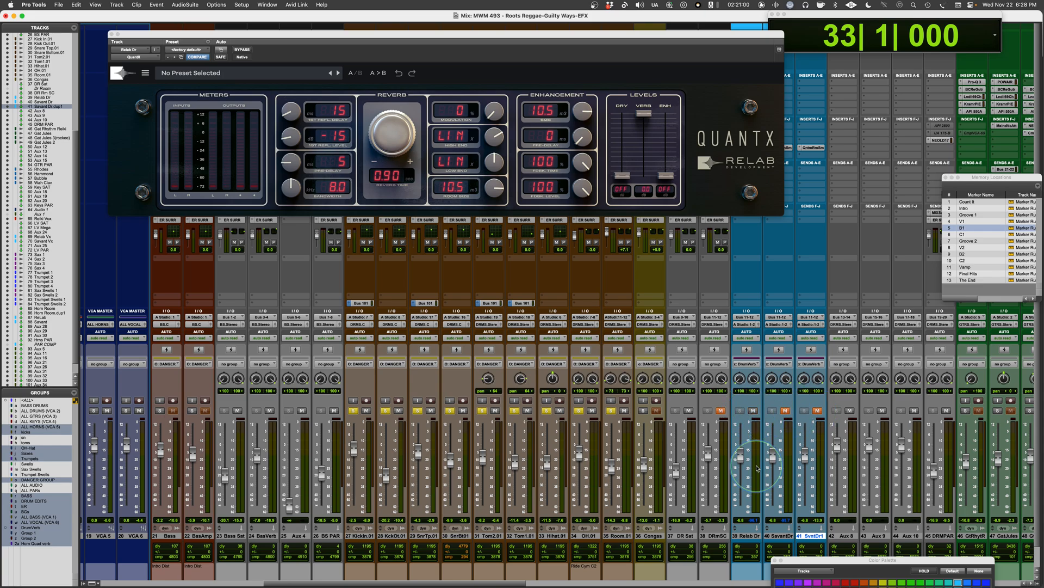
drag(688, 36, 768, 177)
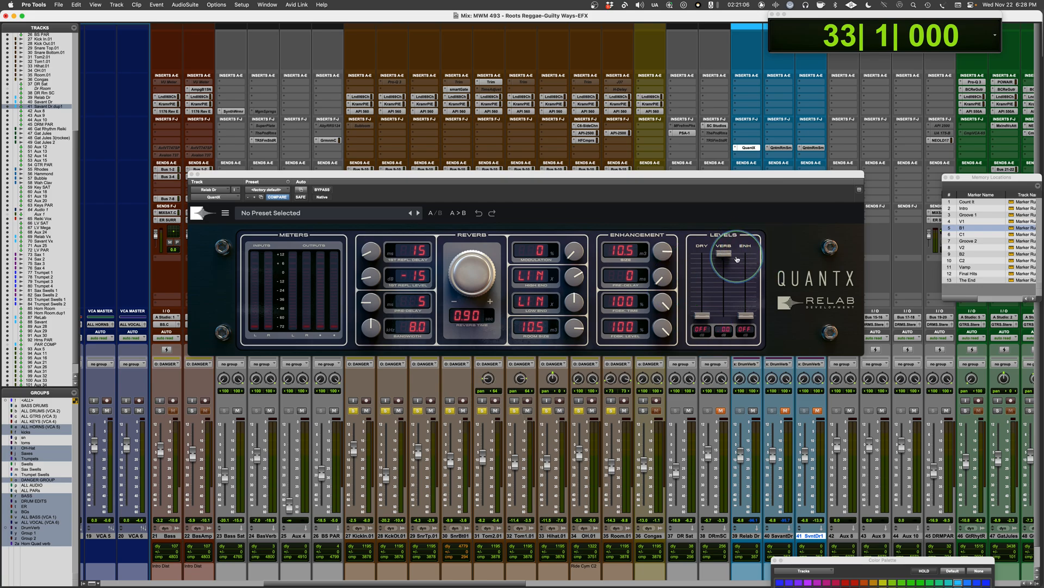
Step: Isolate the QuantX enhancement by turning the verb level off and raising the ENH level fully, and raise the Relab Dr fader during playback
drag(724, 253, 724, 412)
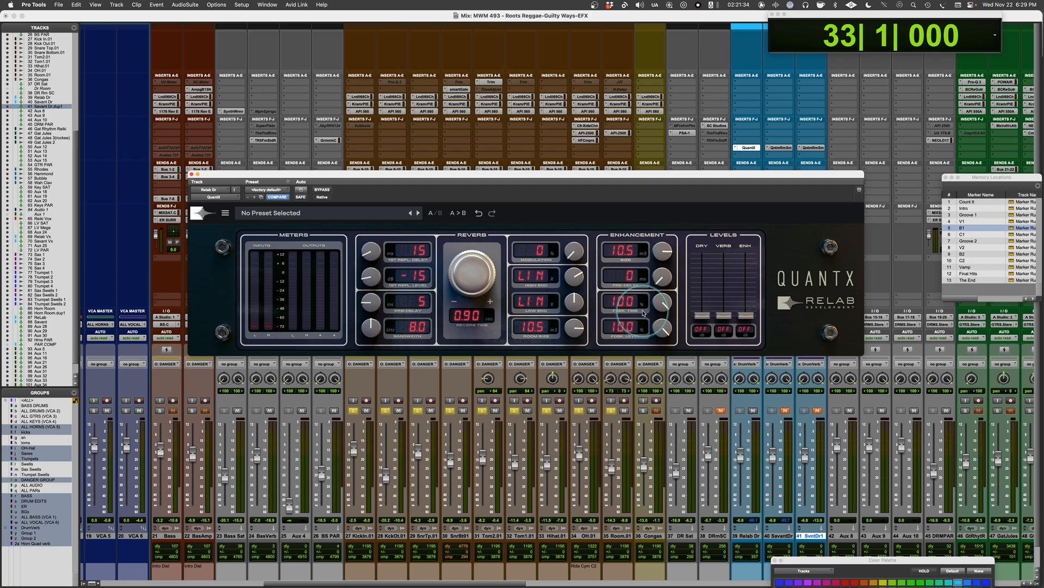
drag(746, 316, 736, 201)
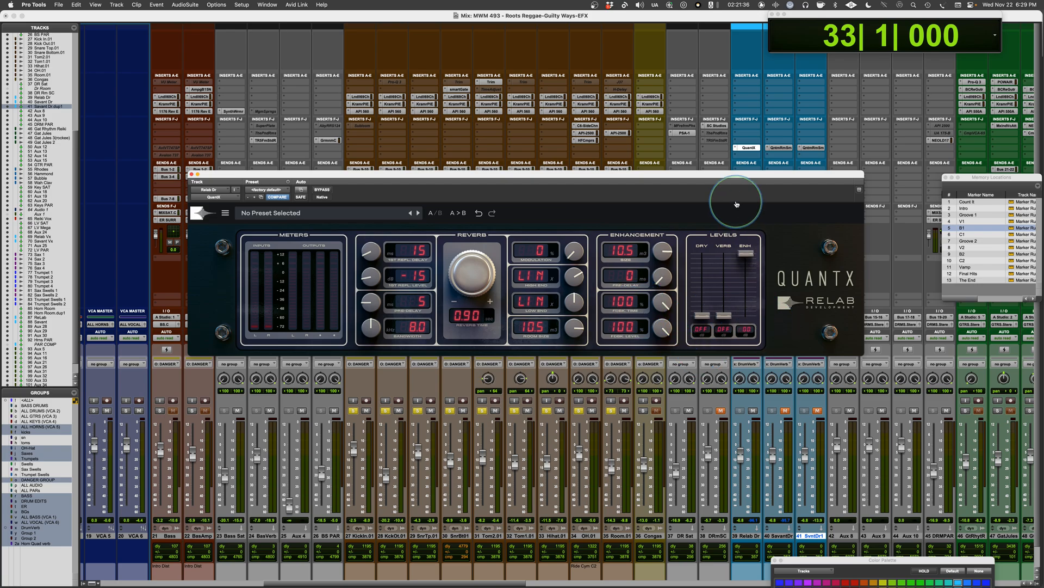
key(space)
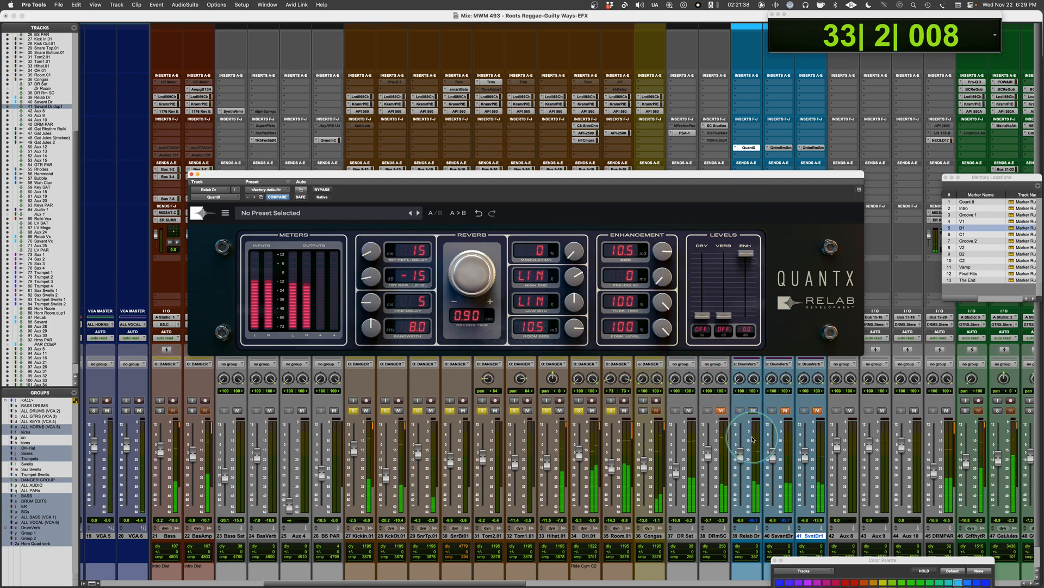
drag(740, 455, 745, 435)
Step: Audition the QuantX enhancement with its time at 34.7 and level at 39.7, restore both to 100, and stop playback
mouse_move(662, 252)
mouse_down()
mouse_move(662, 296)
mouse_move(667, 214)
mouse_move(670, 244)
mouse_move(661, 255)
mouse_move(662, 235)
mouse_move(664, 243)
mouse_up()
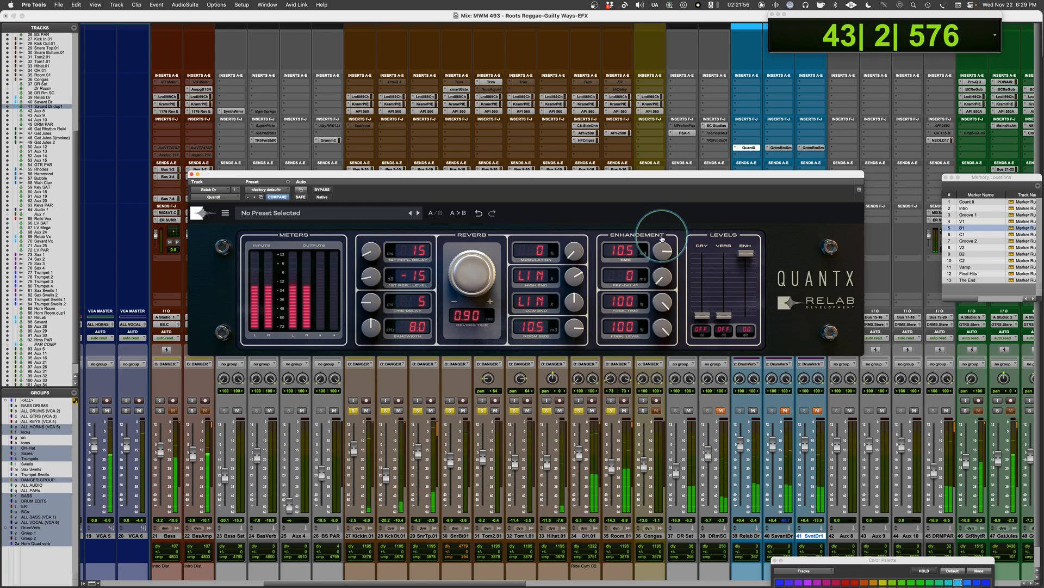
drag(663, 302, 666, 249)
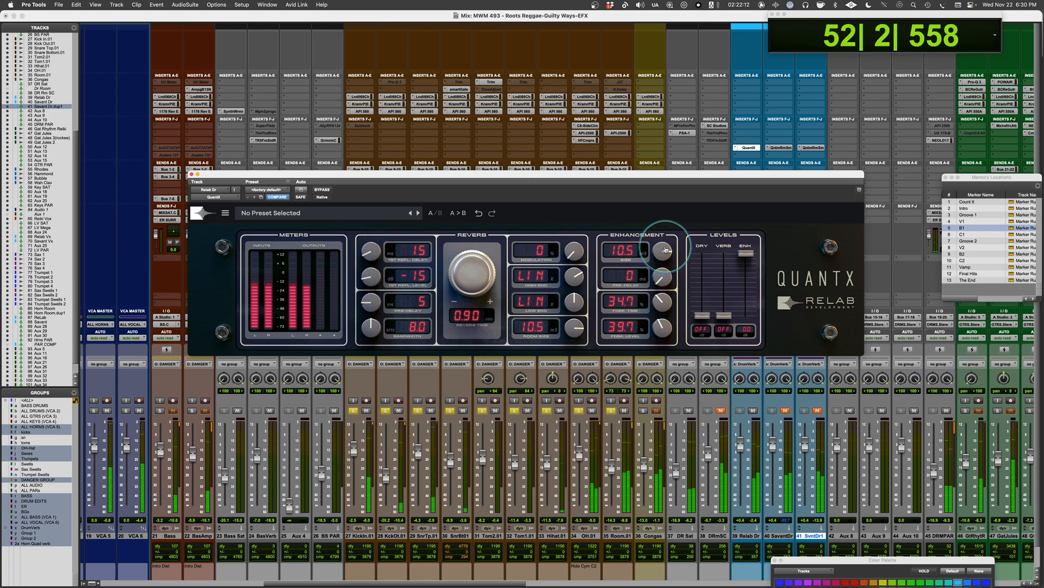
drag(663, 334, 687, 187)
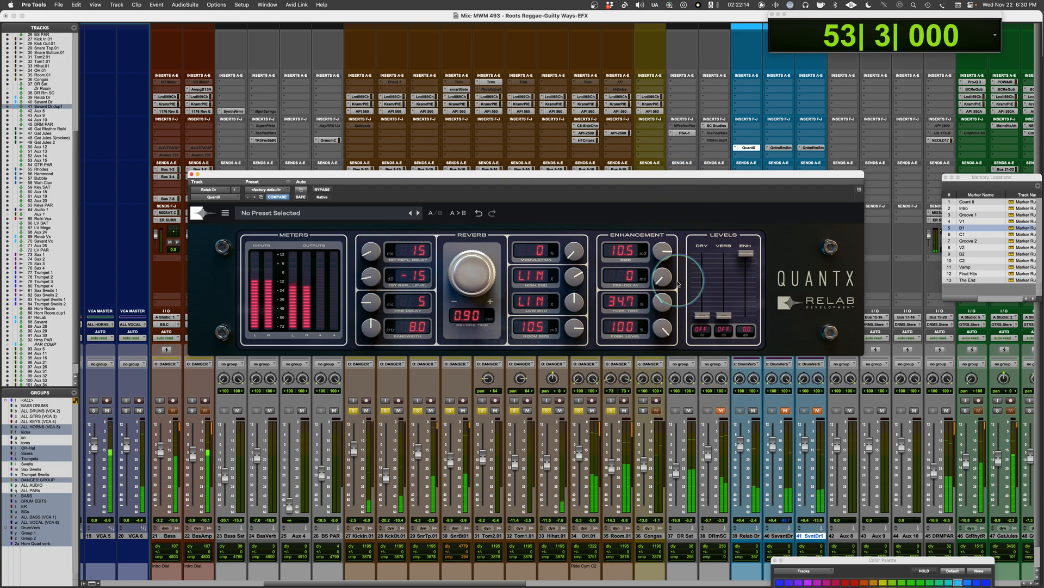
drag(660, 301, 714, 102)
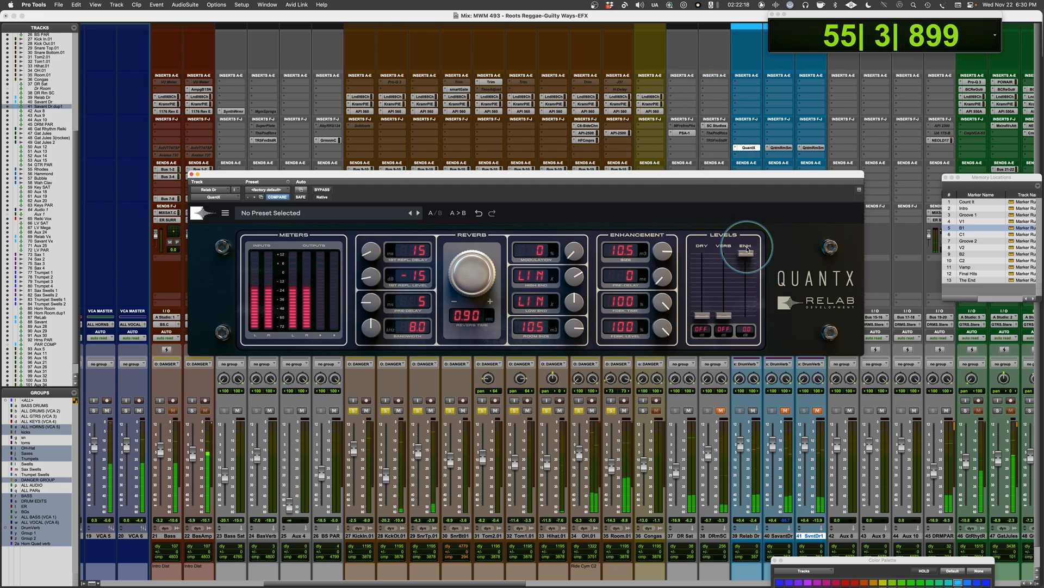
key(space)
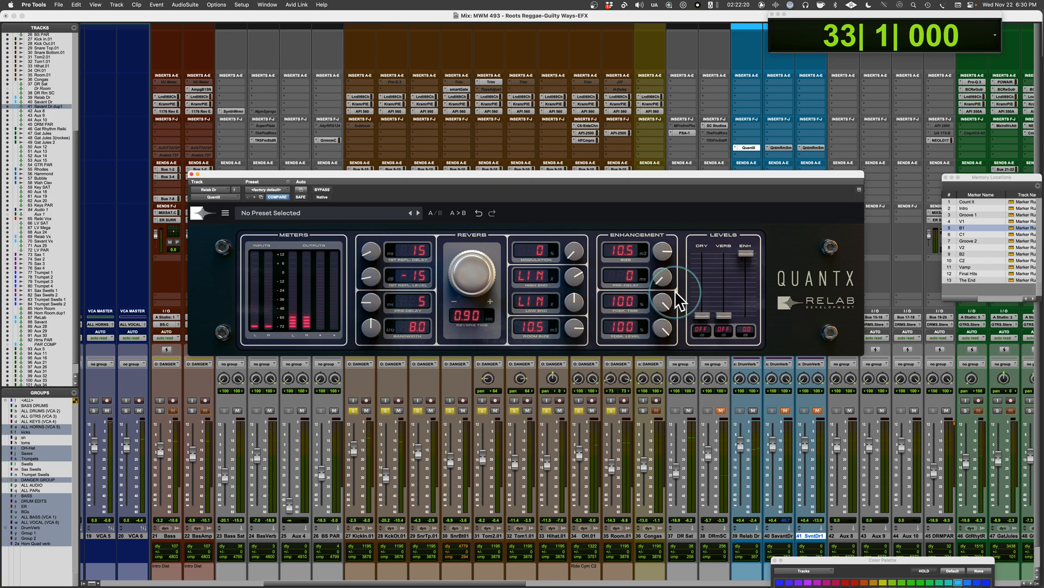
Step: Bring the QuantX verb level back up with ENH off, and blend in the enhancement below it while the drums play
drag(745, 253, 743, 325)
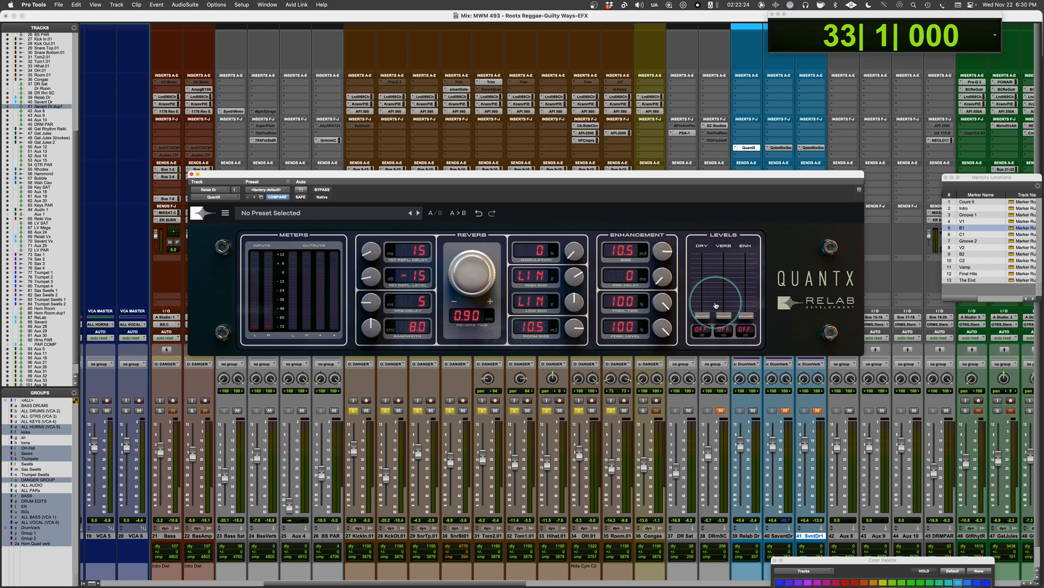
drag(724, 316, 723, 261)
key(space)
drag(753, 320, 723, 265)
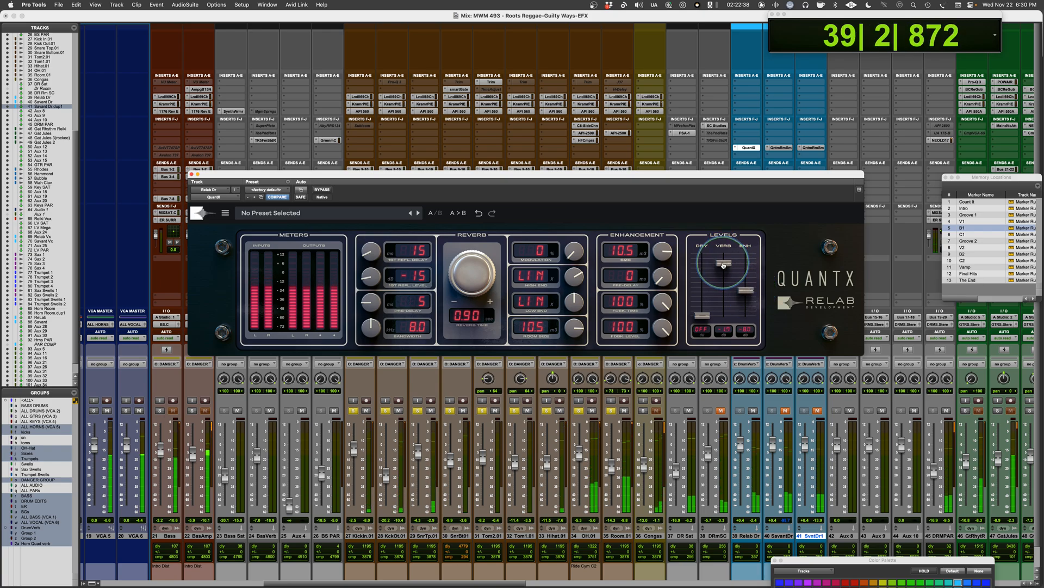
drag(750, 292, 750, 292)
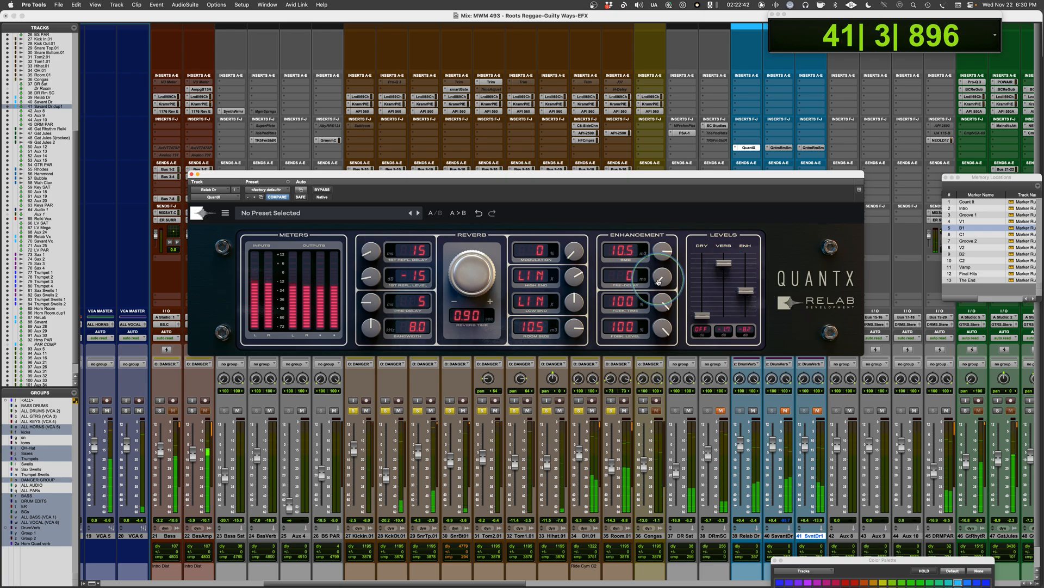
Step: Try an enhancement pre-delay of 29, return it to 0, set the QuantX reverb time to 0.81, and stop playback
drag(658, 280, 661, 259)
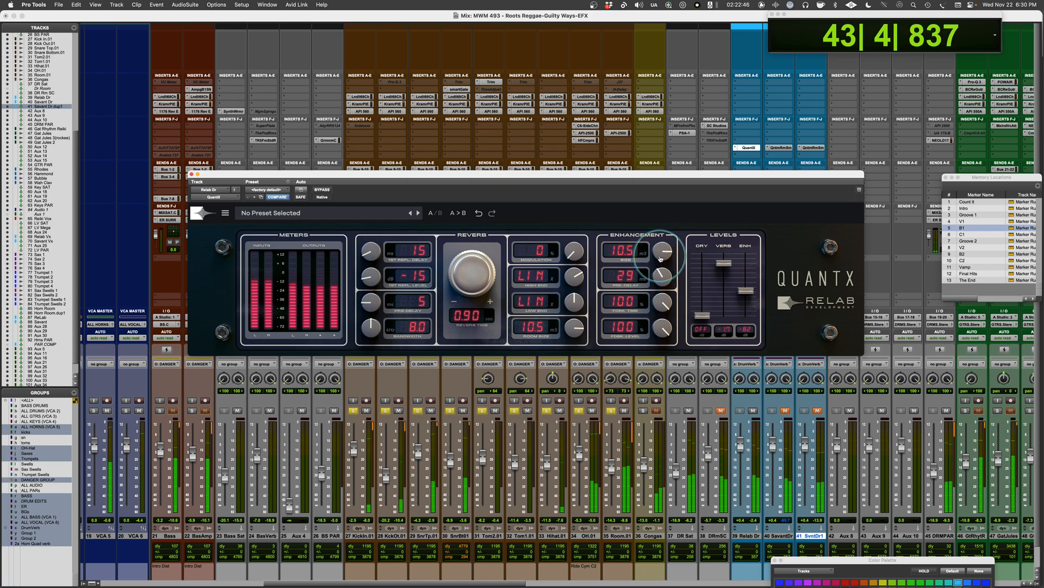
drag(660, 259, 643, 370)
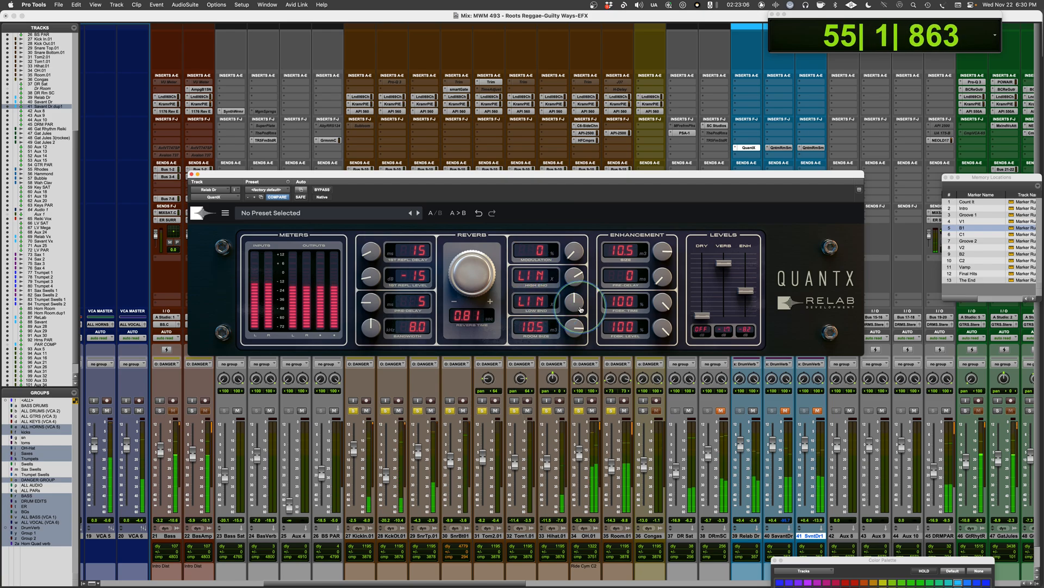
key(space)
Step: Set the QuantX low end to 0.40 and raise its verb and enhancement levels slightly while auditioning the drums
drag(573, 306, 570, 311)
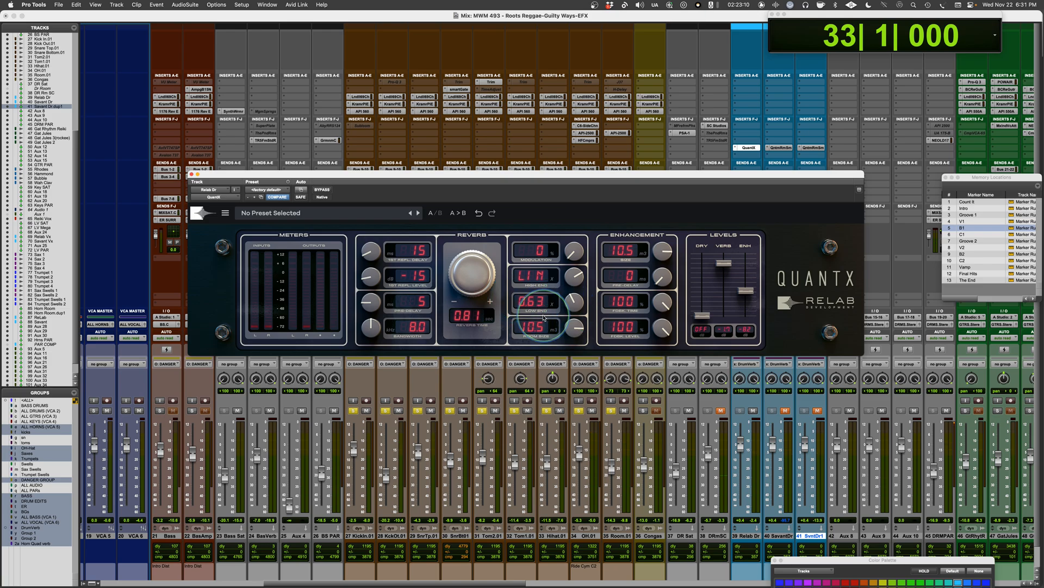
key(space)
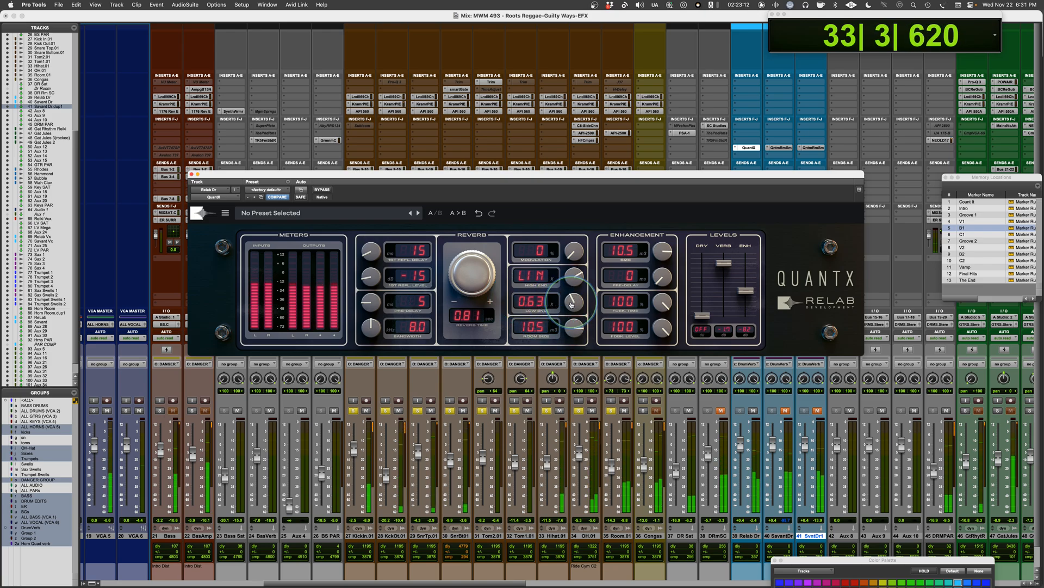
drag(571, 305, 570, 307)
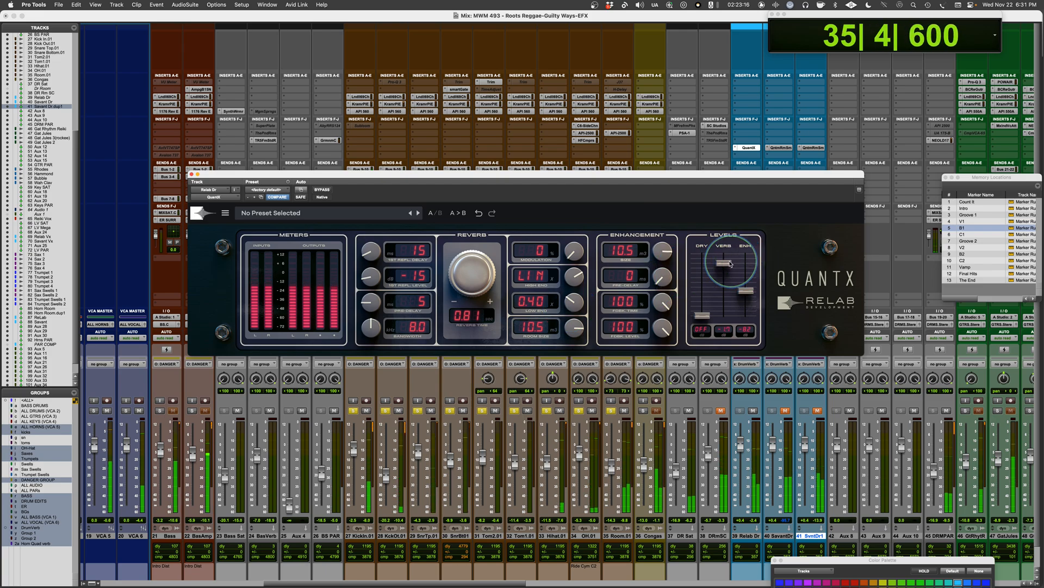
drag(728, 262, 749, 289)
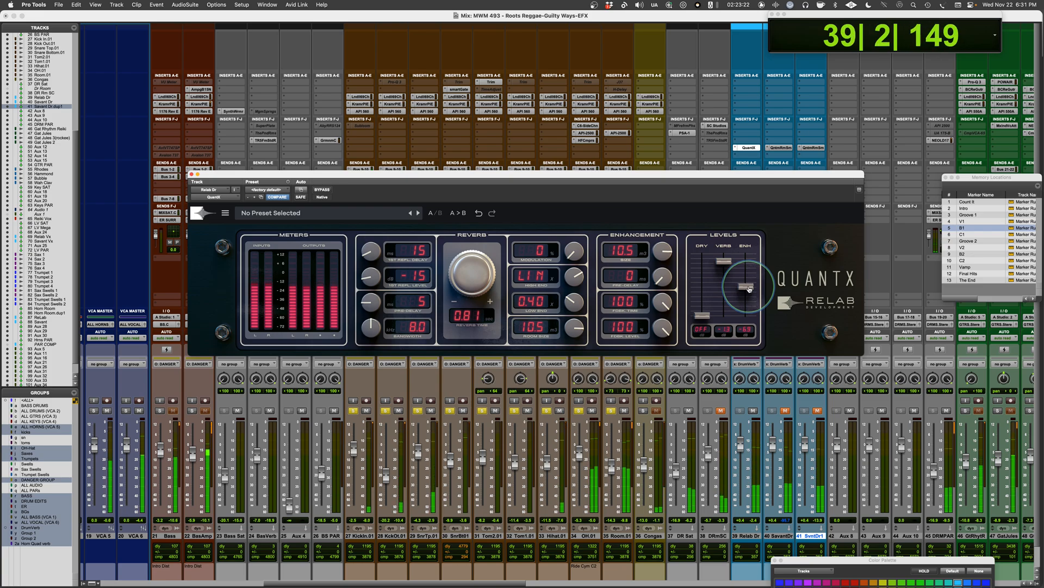
key(space)
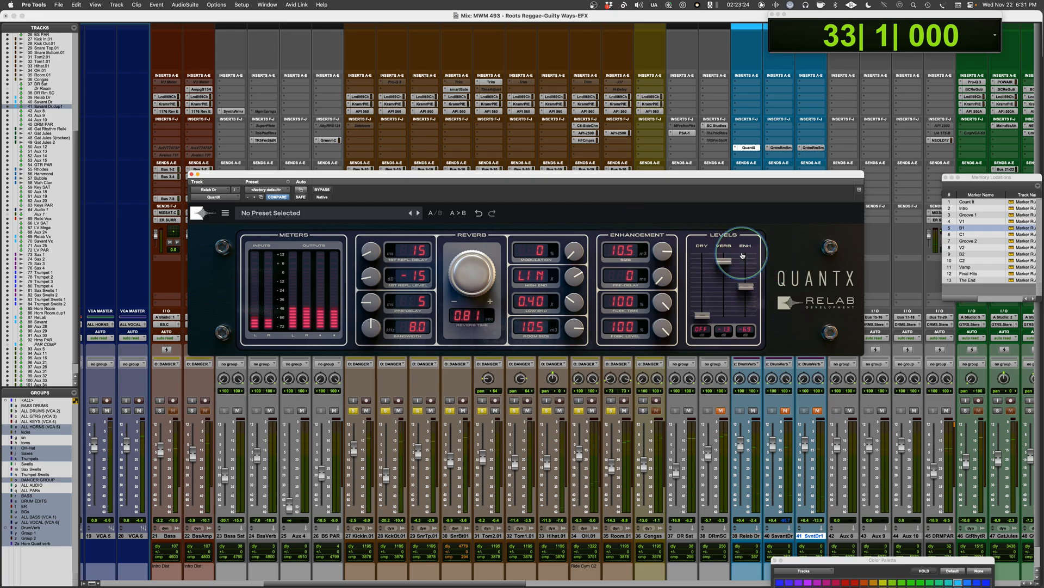